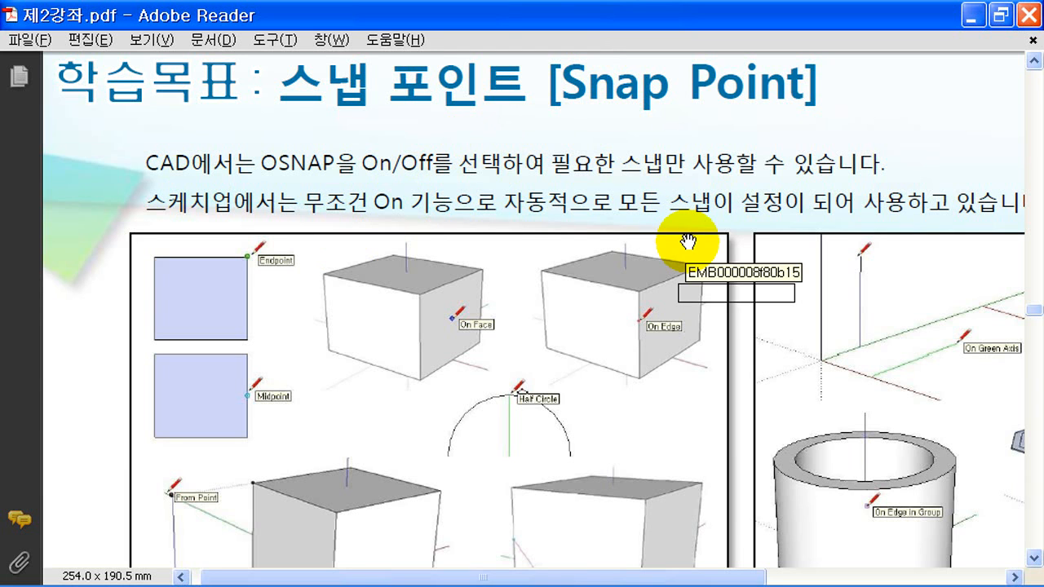
Review the snap point illustrations and the definitions from Endpoint to Perpendicular in the lesson PDF
left_click_drag(517, 384, 523, 272)
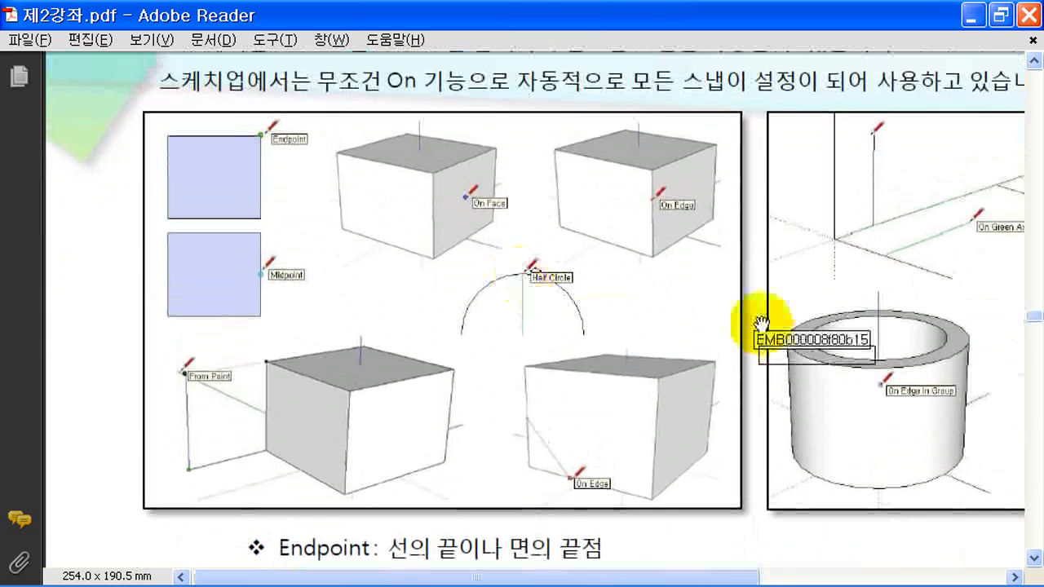
scroll(731, 520, "down", 5)
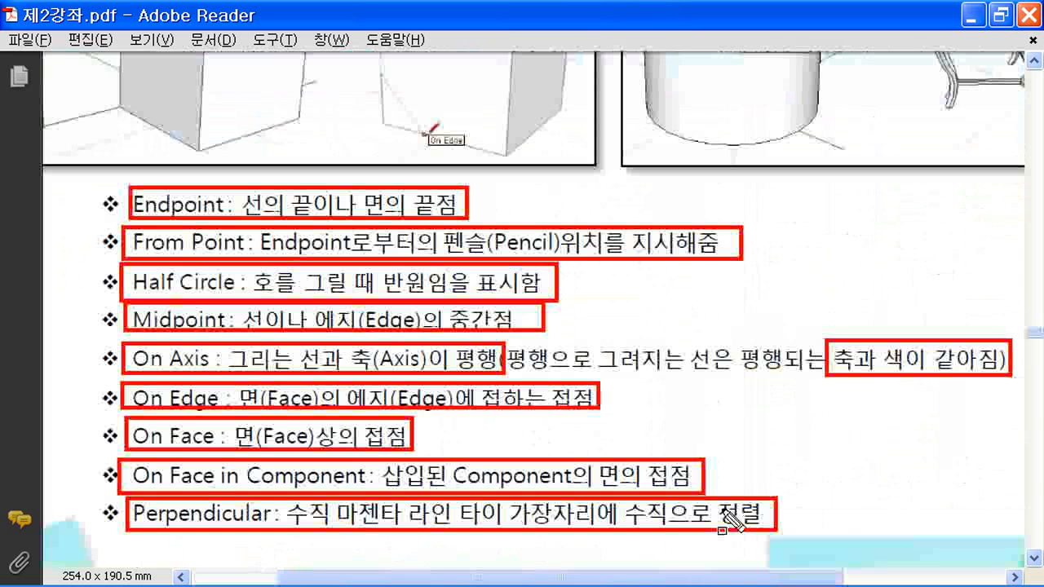
key("Escape")
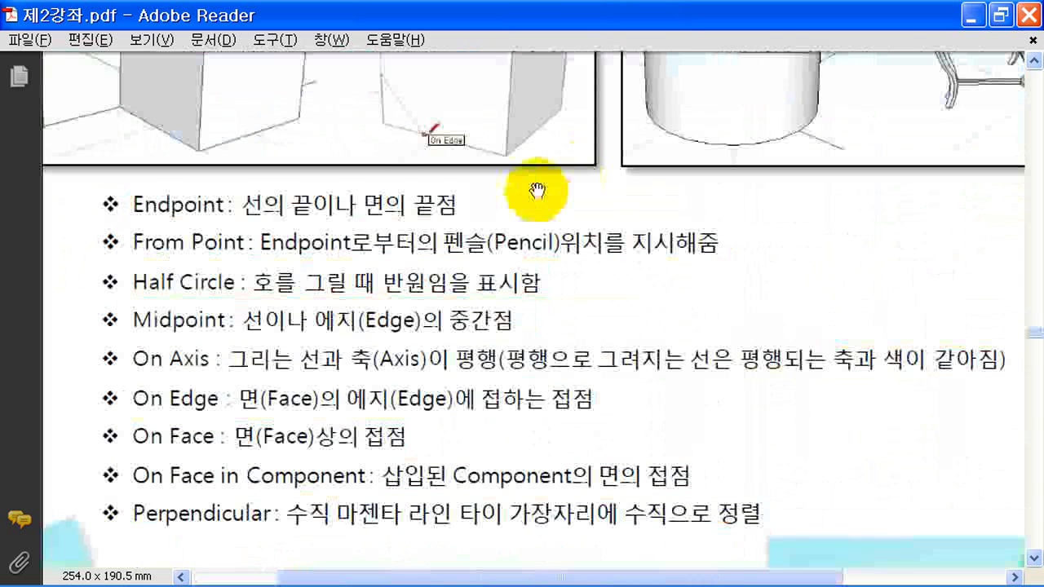
mouse_move(640, 559)
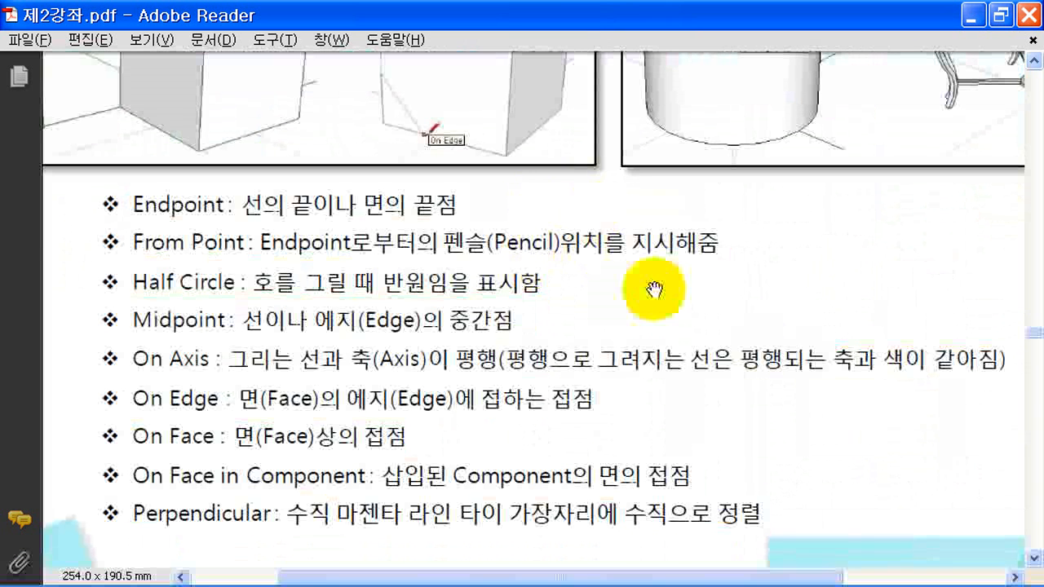
left_click_drag(652, 286, 676, 278)
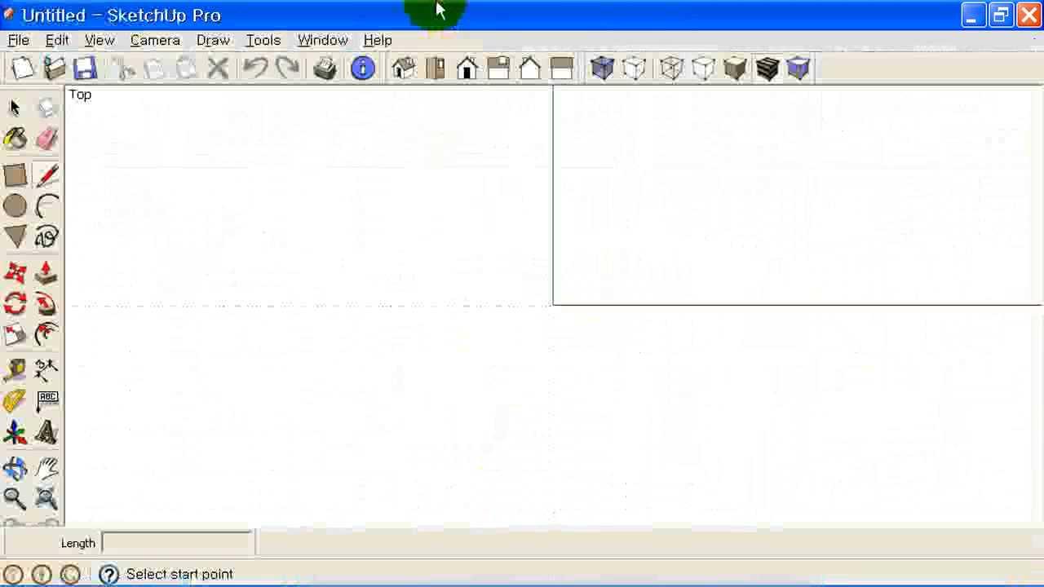
Switch to SketchUp, set an isometric view and draw a line from the origin along the red axis
left_click(405, 70)
middle_click_drag(566, 323, 575, 298)
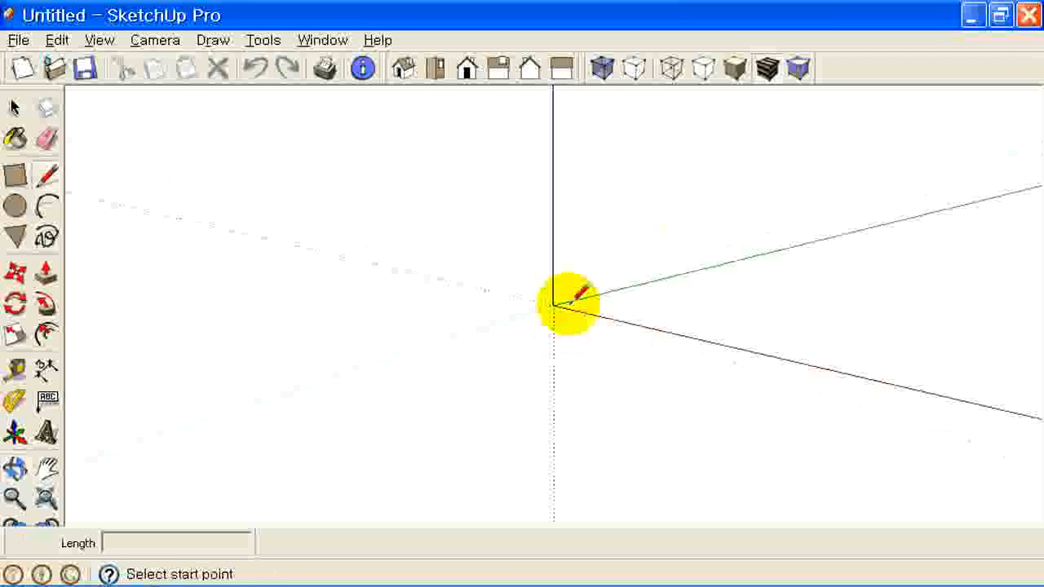
middle_click_drag(692, 223, 568, 356)
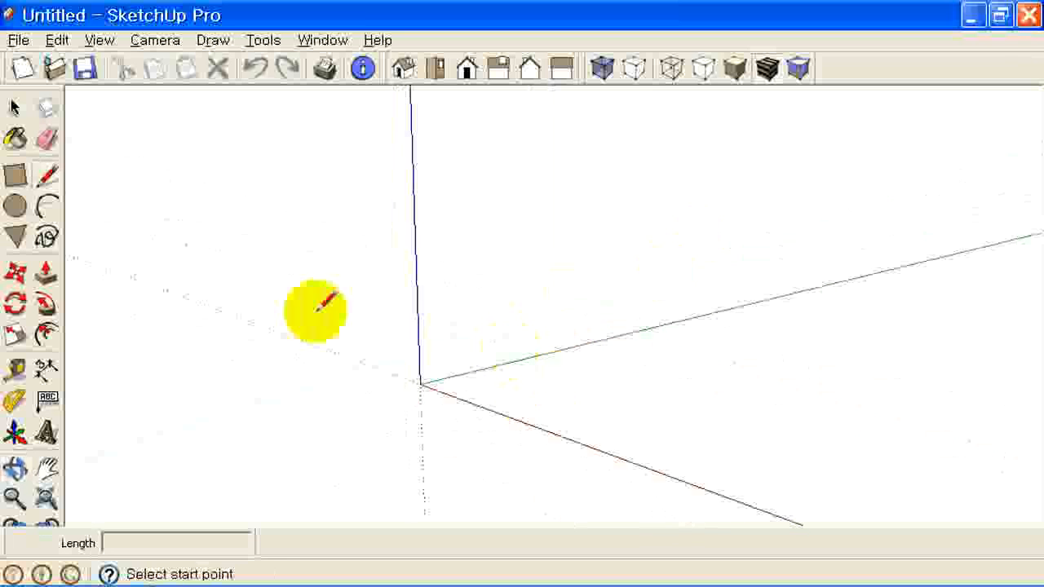
left_click(420, 384)
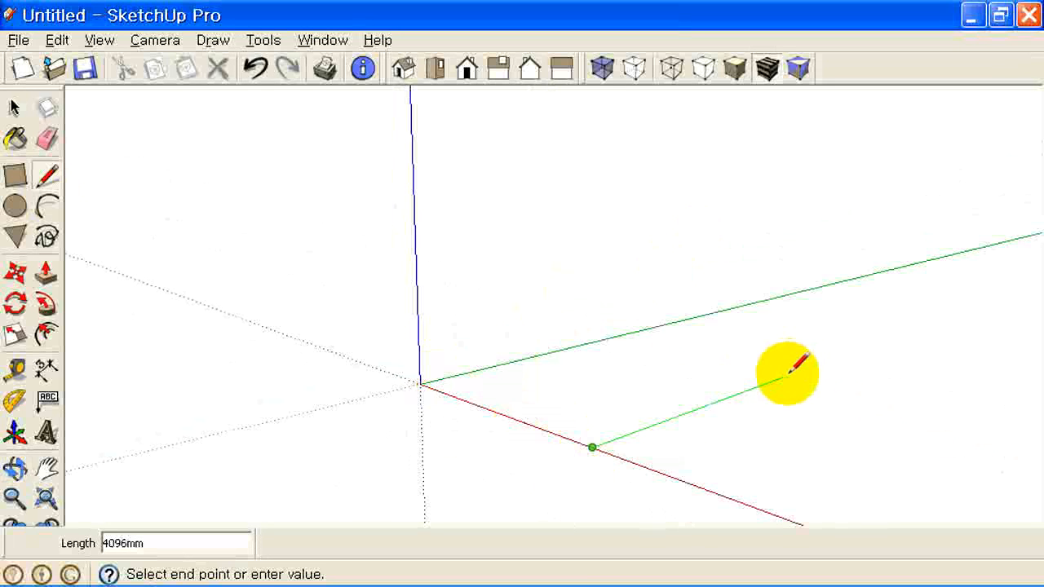
Try to draw the second base edge off-axis from the end of the red-axis line, check it from other angles and undo it
middle_click_drag(789, 371, 789, 400)
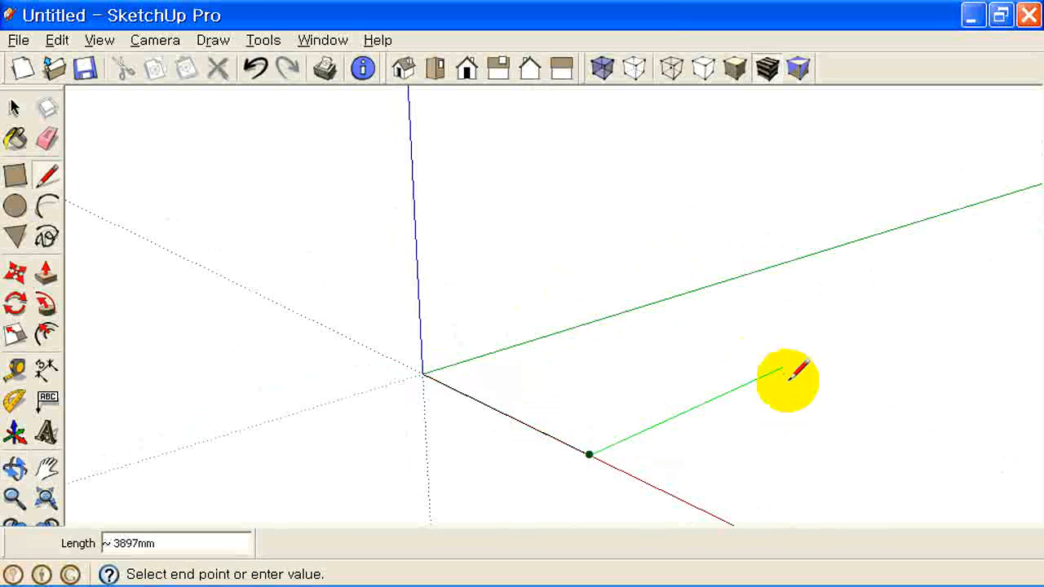
left_click(696, 325)
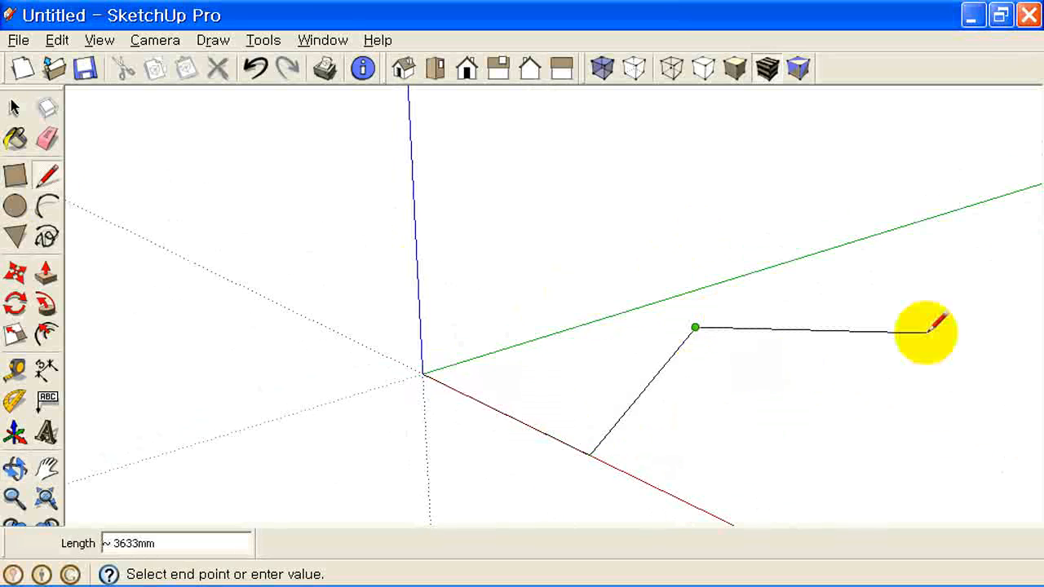
middle_click_drag(415, 274, 621, 424)
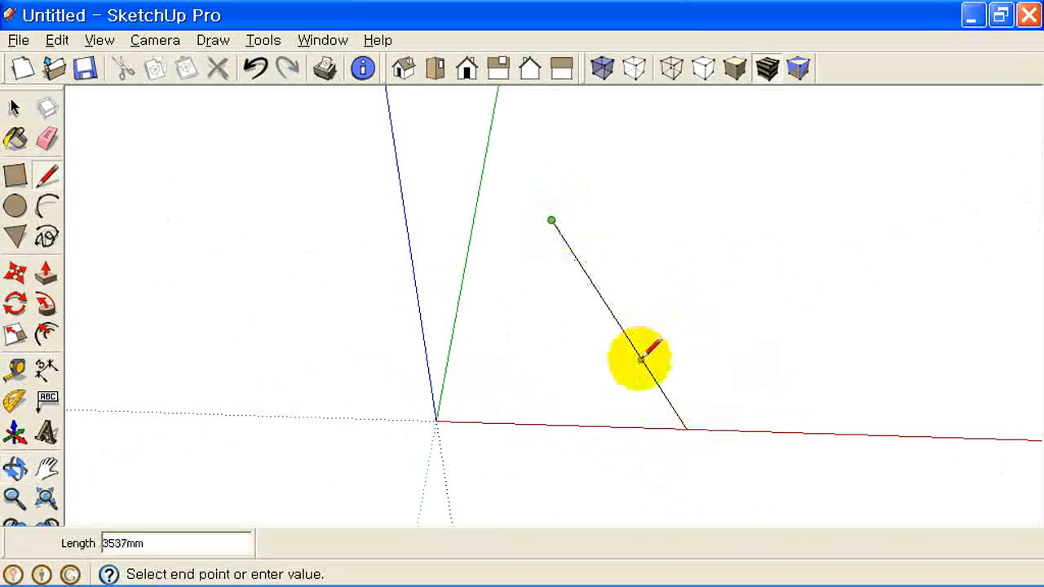
left_click(685, 427)
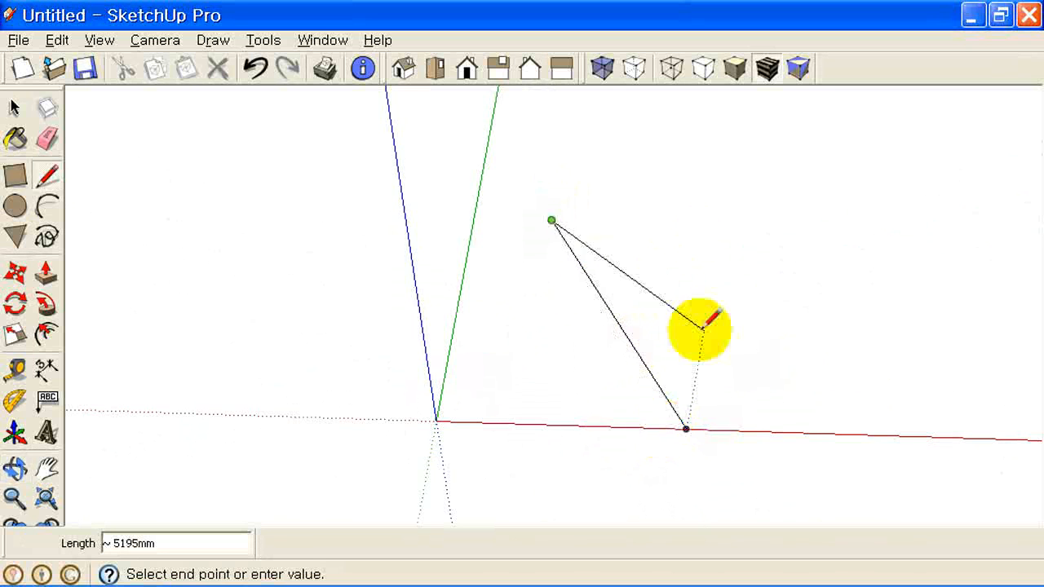
middle_click_drag(706, 317, 411, 291)
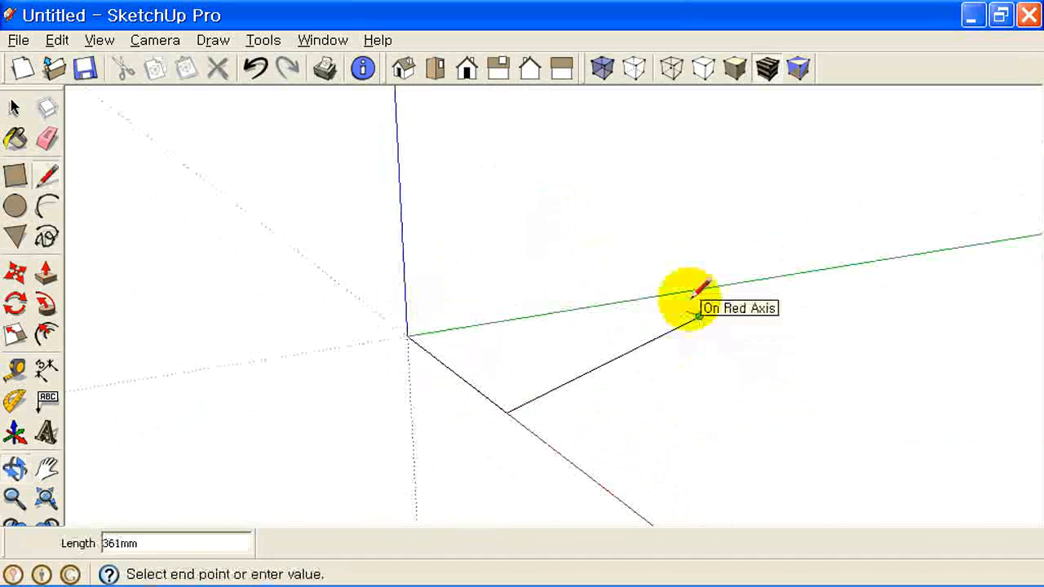
key("ctrl+z")
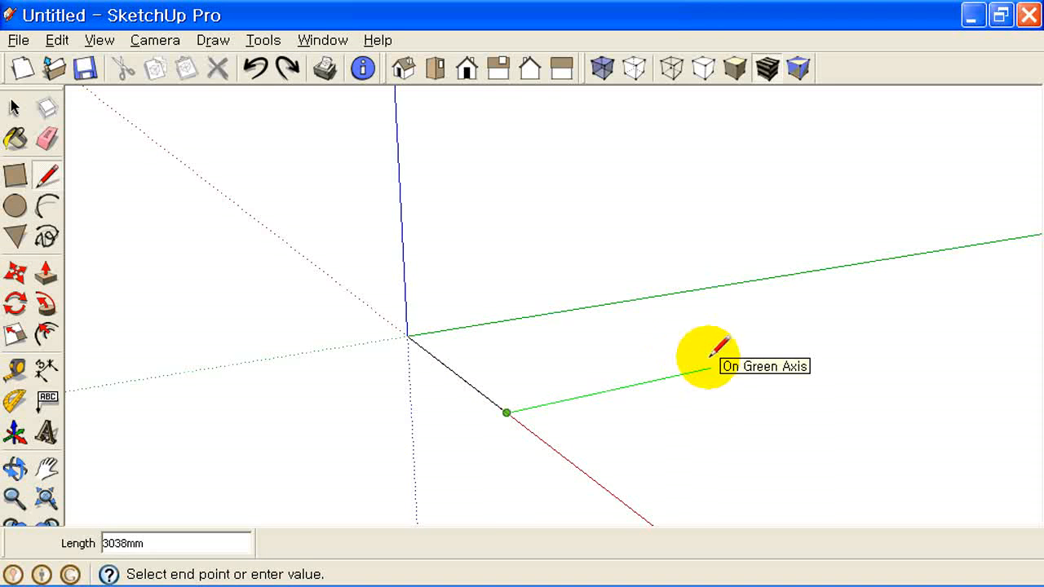
Complete a rectangular base face at the origin with lines parallel to the green and red axes, its green-direction edges about 3056 mm long
mouse_move(709, 366)
middle_mouse_down()
mouse_move(739, 396)
mouse_move(713, 366)
middle_mouse_up()
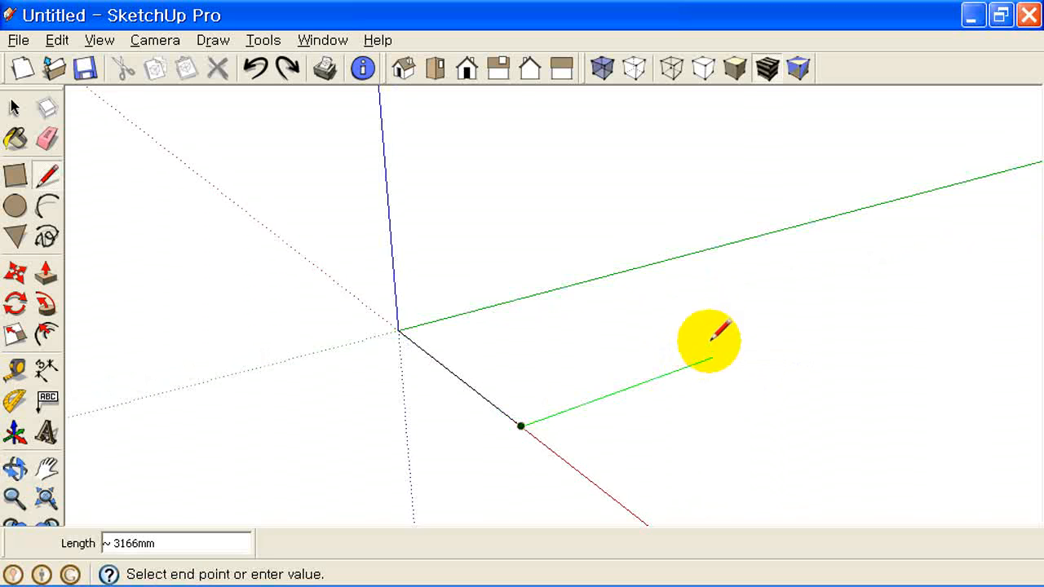
left_click(707, 359)
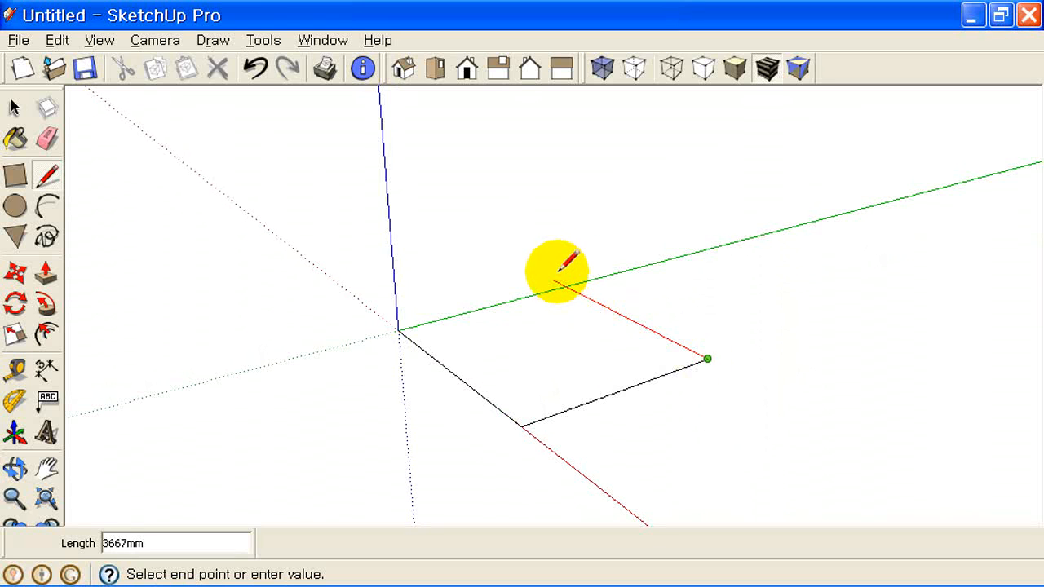
left_click(566, 285)
left_click(397, 330)
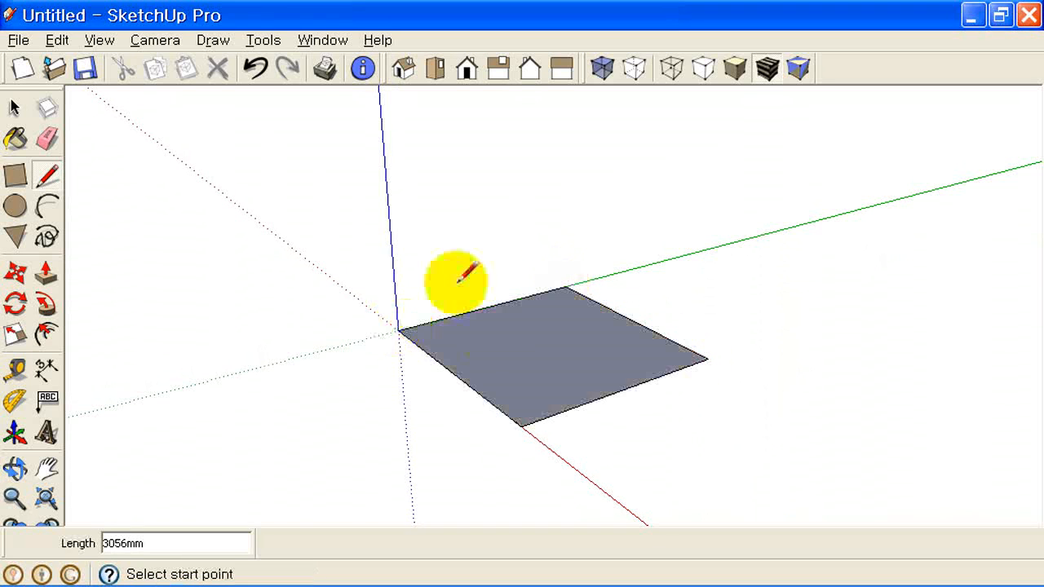
Draw a vertical wall on the base's green-axis edge, aligning its far top corner above the base corner with From Point inference
mouse_move(503, 344)
middle_mouse_down()
mouse_move(498, 312)
mouse_move(531, 322)
mouse_move(529, 372)
mouse_move(555, 353)
middle_mouse_up()
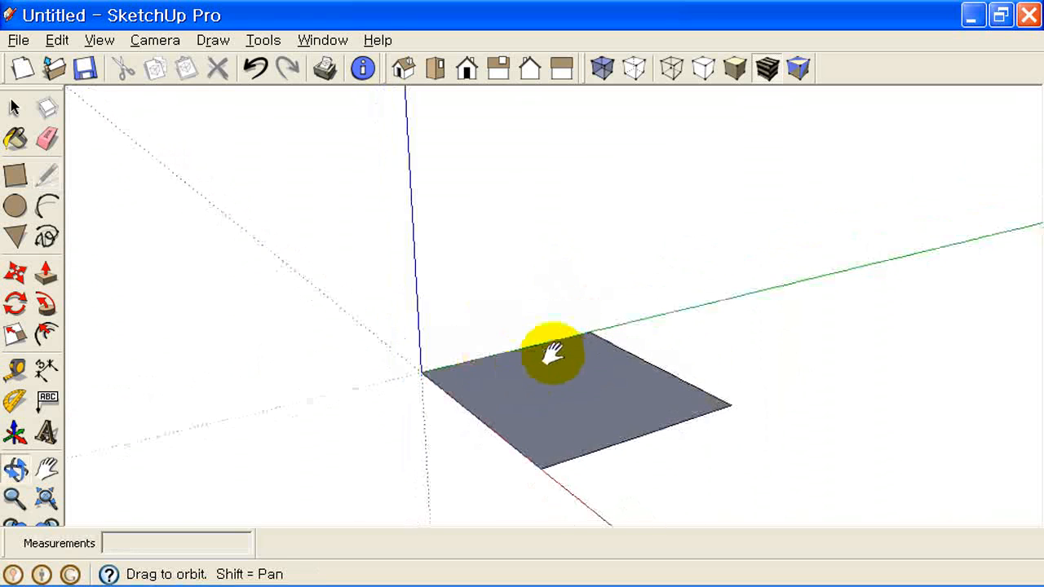
left_click(420, 372)
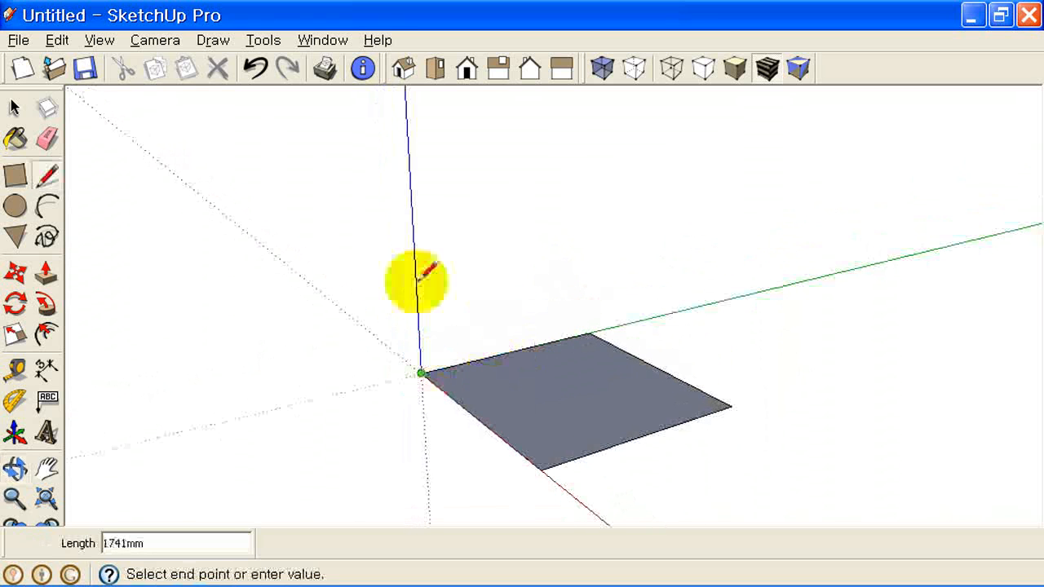
left_click(411, 193)
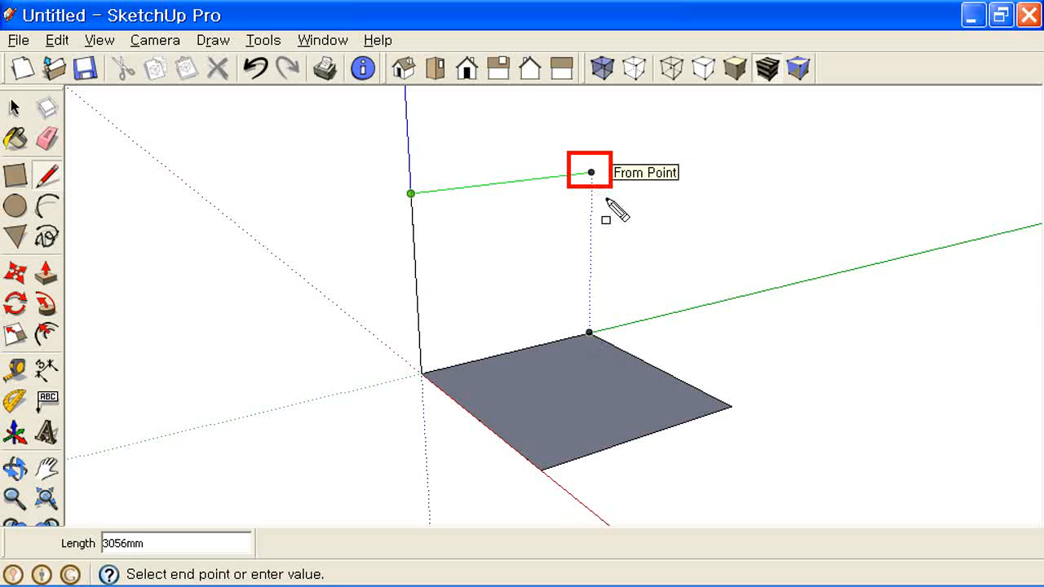
left_click(592, 172)
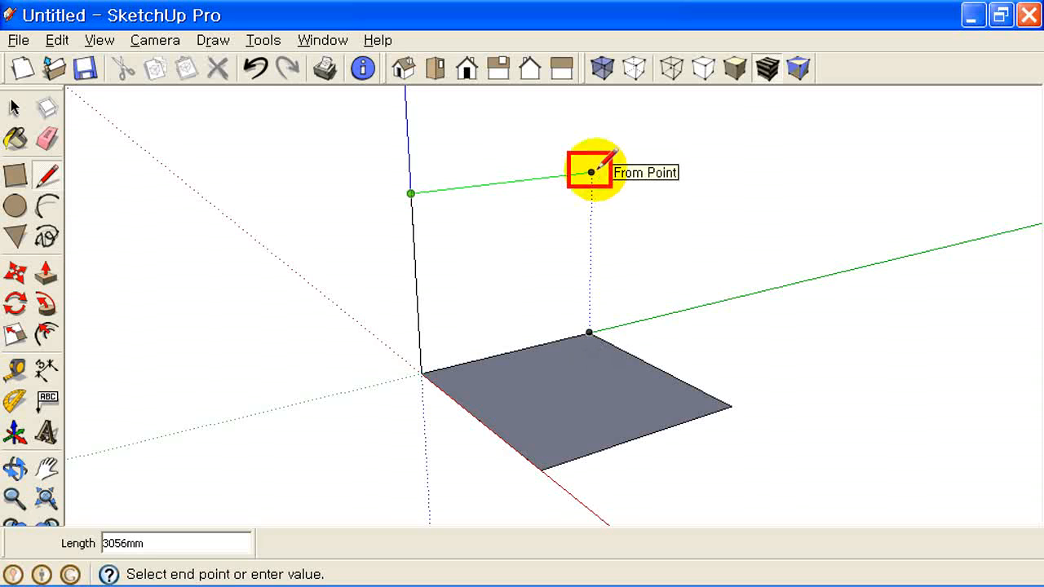
left_click(590, 334)
Draw the adjoining wall about 2698 mm high from the base's outer corner, joining its top to the first wall's far top corner
middle_click_drag(673, 375, 690, 425)
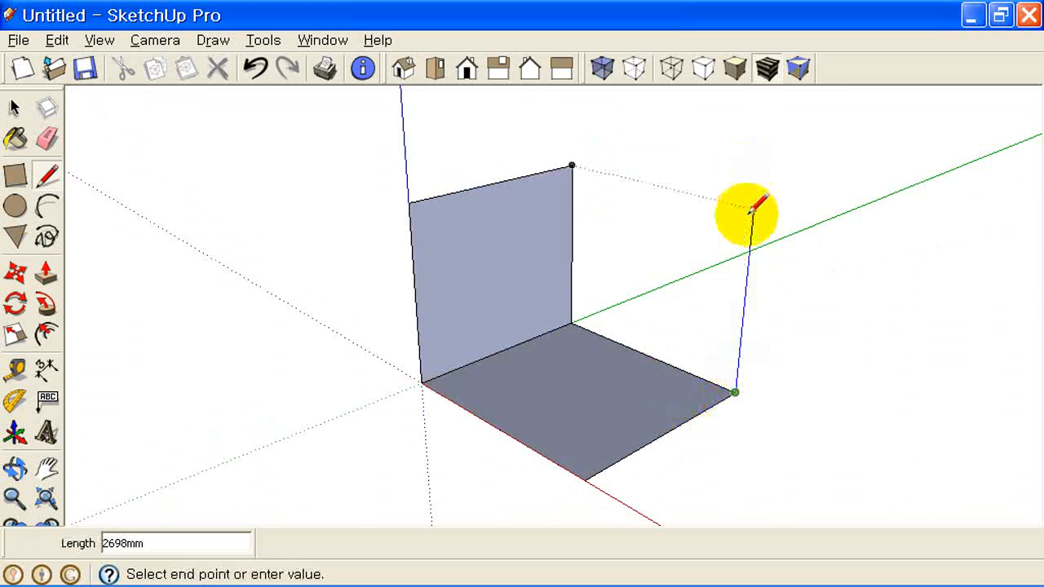
left_click(752, 210)
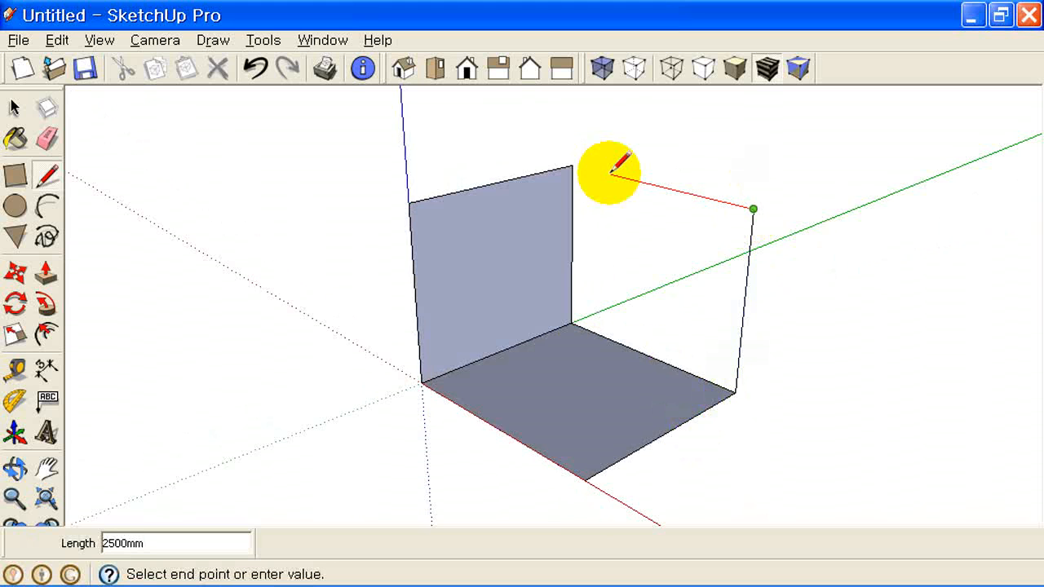
left_click(573, 166)
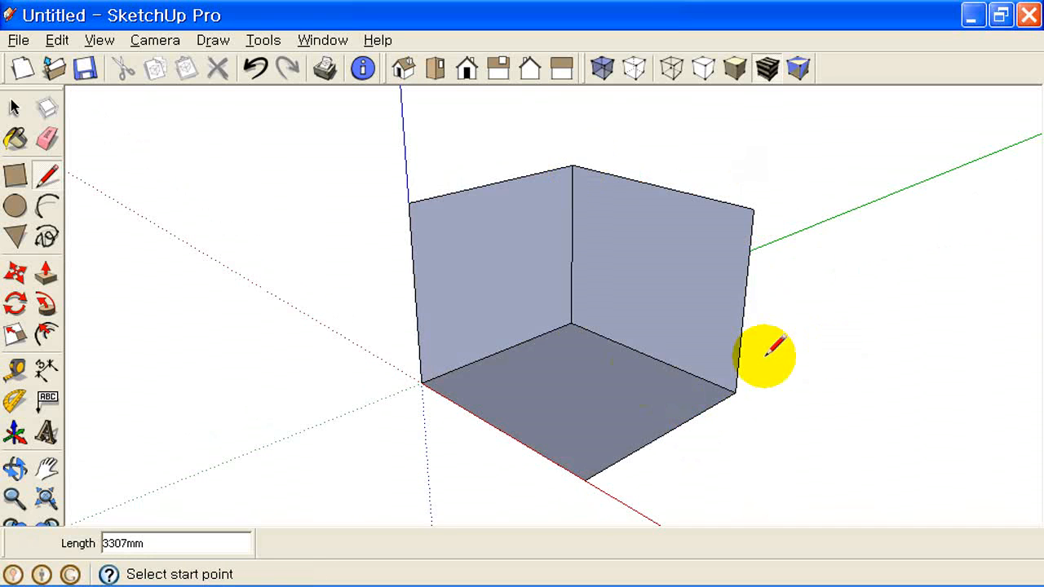
Try to draw off-axis lines from the base's red-axis corner to the second wall's top edge, check them by orbiting and undo them
middle_click_drag(641, 372, 576, 421)
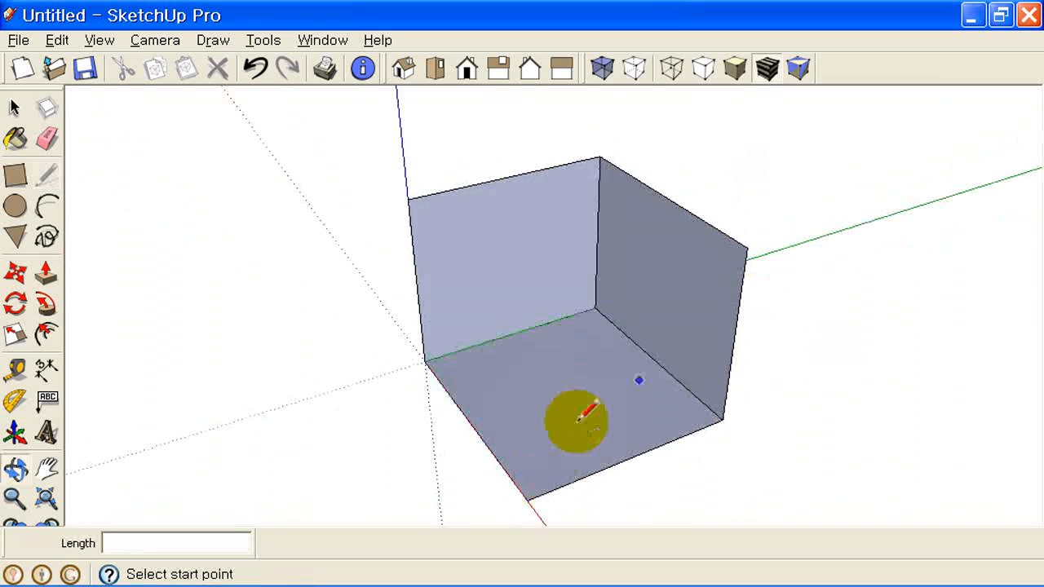
left_click(527, 500)
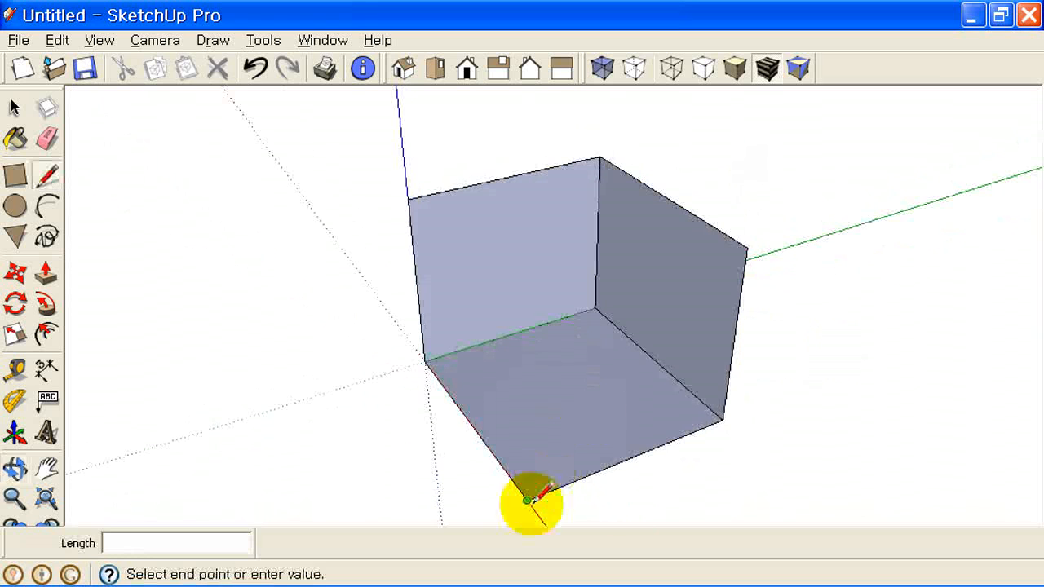
left_click(543, 234)
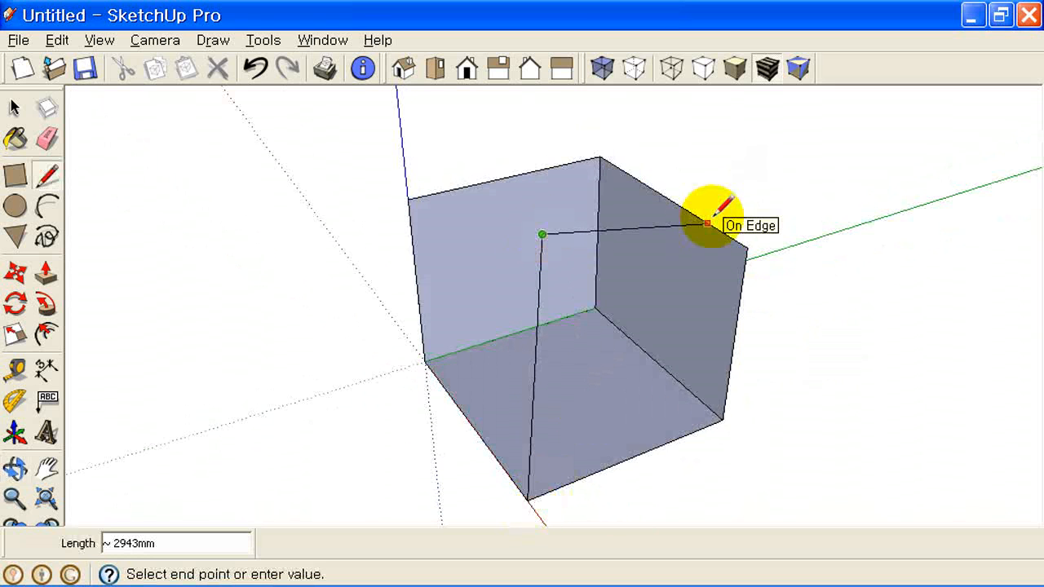
left_click(706, 223)
key("o")
mouse_move(764, 345)
left_mouse_down()
mouse_move(559, 401)
mouse_move(531, 385)
mouse_move(661, 259)
mouse_move(680, 356)
mouse_move(754, 357)
mouse_move(752, 296)
mouse_move(753, 307)
left_mouse_up()
key("l")
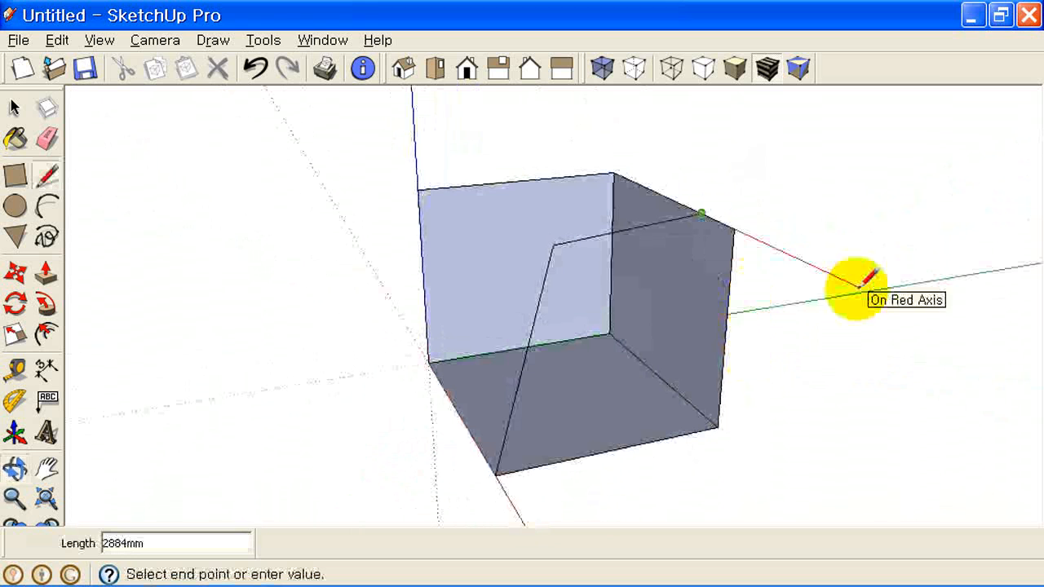
key("ctrl+z")
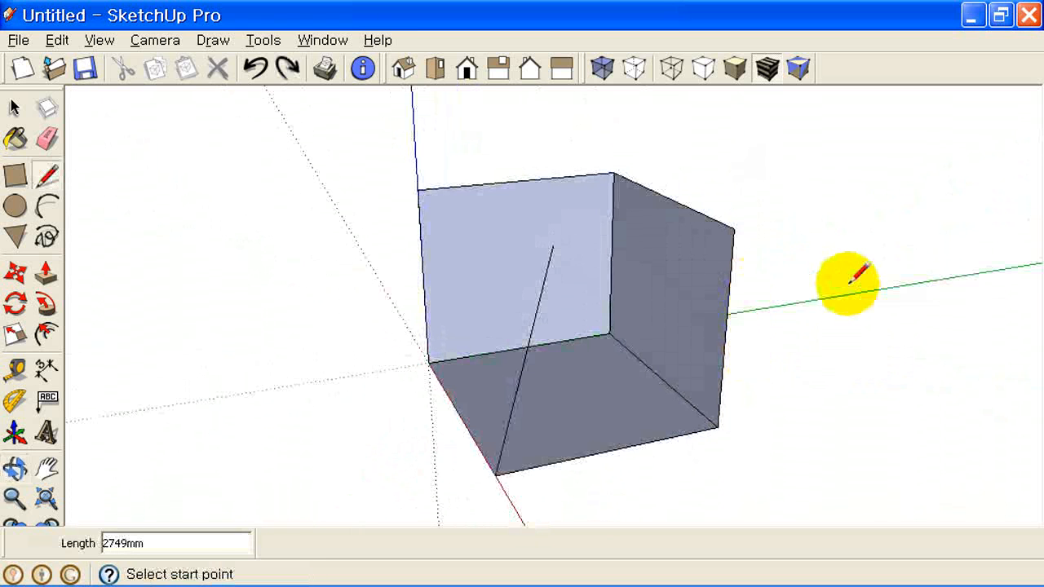
Draw the wall above the red-axis edge and connect the two open top corners to close the box
mouse_move(844, 278)
middle_mouse_down()
mouse_move(655, 350)
mouse_move(473, 380)
mouse_move(437, 345)
mouse_move(417, 377)
middle_mouse_up()
left_click(370, 408)
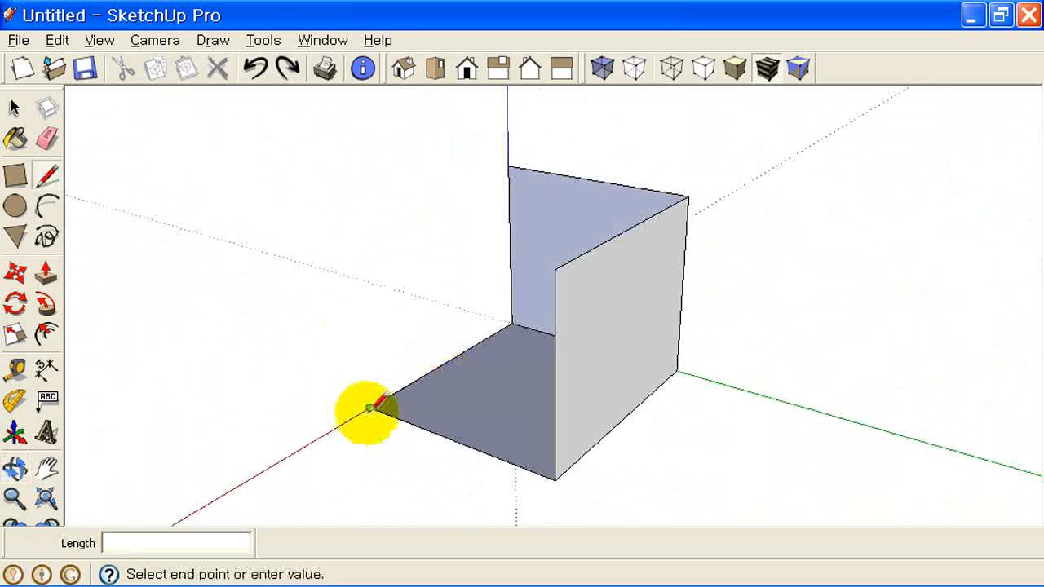
left_click(350, 220)
left_click(508, 166)
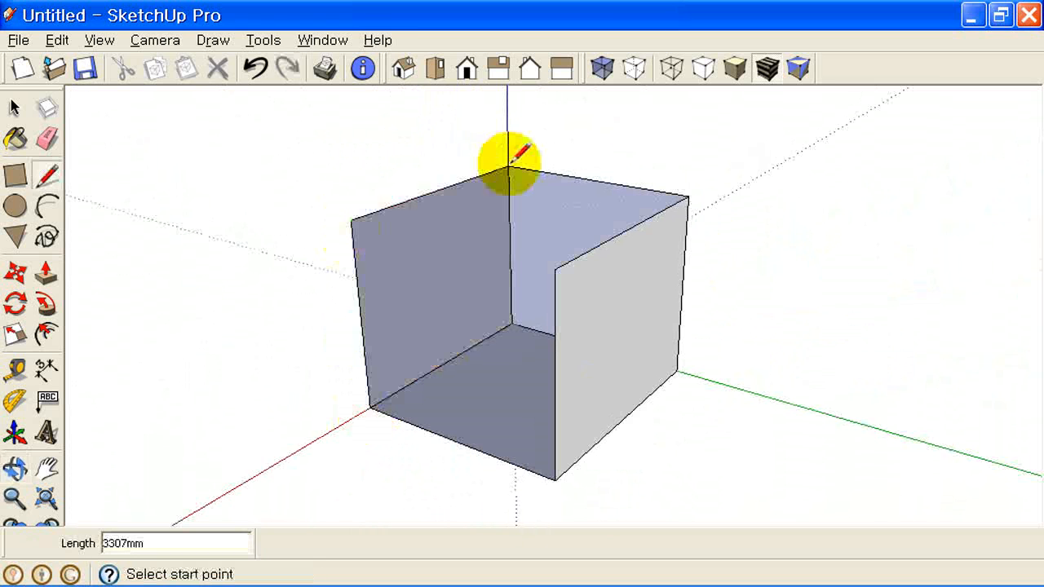
left_click(351, 220)
left_click(555, 268)
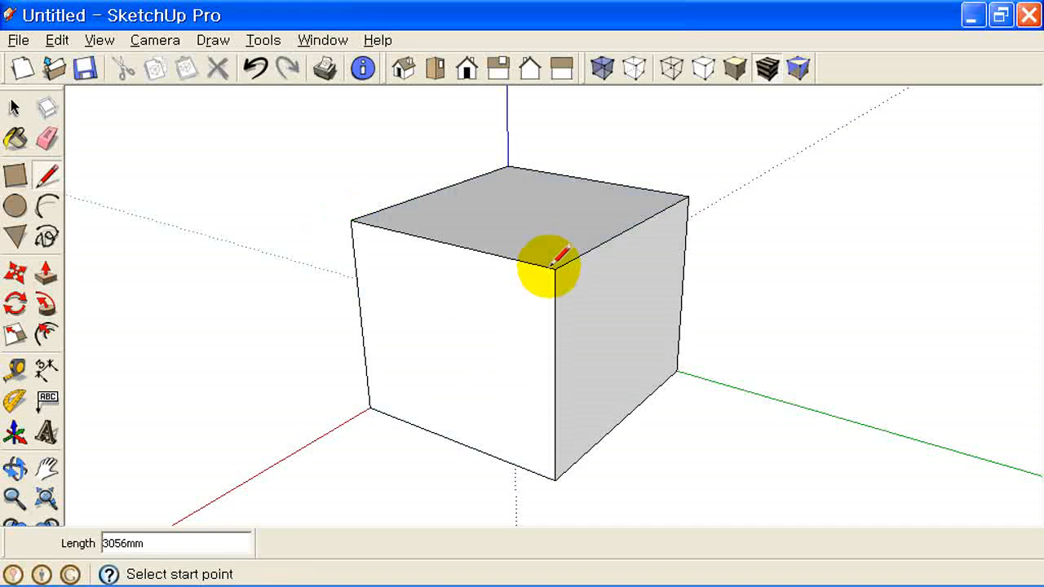
Draw a vertical rectangular wall from the origin along the negative green axis, ending on the box's blue-axis edge
middle_click_drag(392, 312, 722, 340)
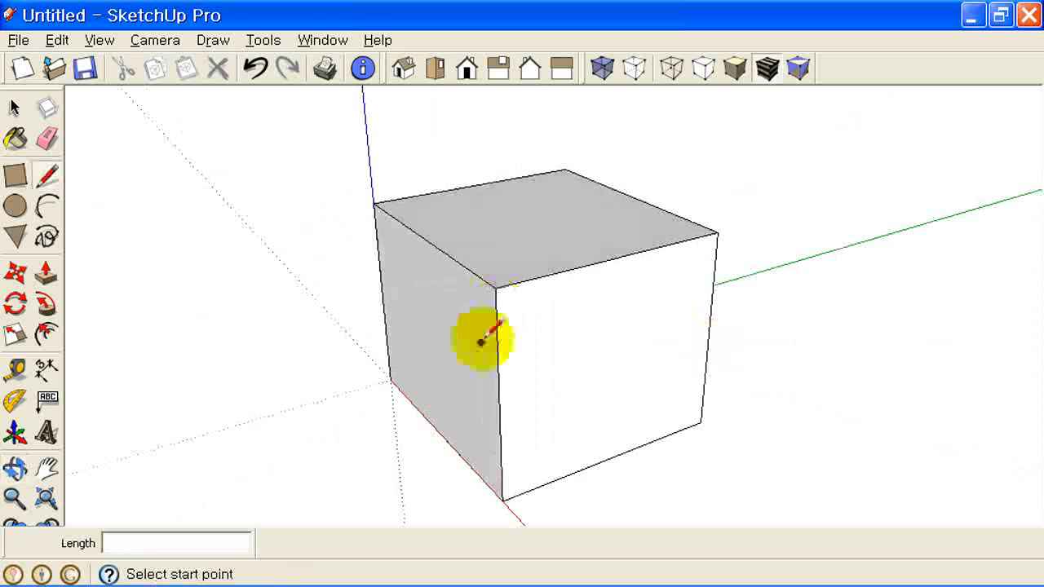
mouse_move(412, 396)
middle_mouse_down()
mouse_move(438, 354)
mouse_move(579, 345)
mouse_move(579, 317)
mouse_move(578, 372)
mouse_move(699, 272)
mouse_move(578, 265)
middle_mouse_up()
scroll(575, 267, "up", 2)
mouse_move(517, 372)
middle_mouse_down()
mouse_move(503, 397)
mouse_move(551, 358)
middle_mouse_up()
left_click(542, 325)
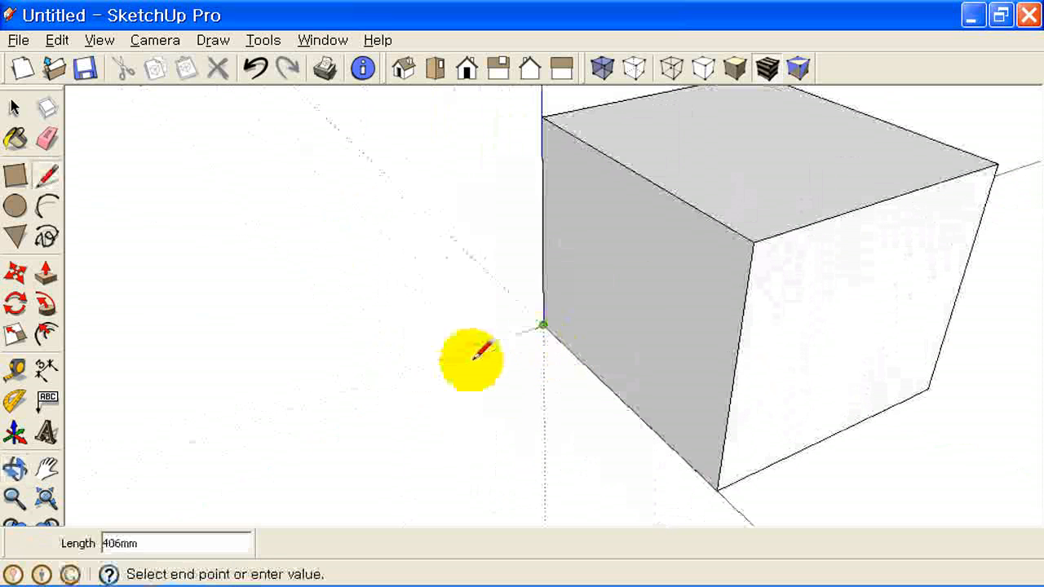
left_click(383, 378)
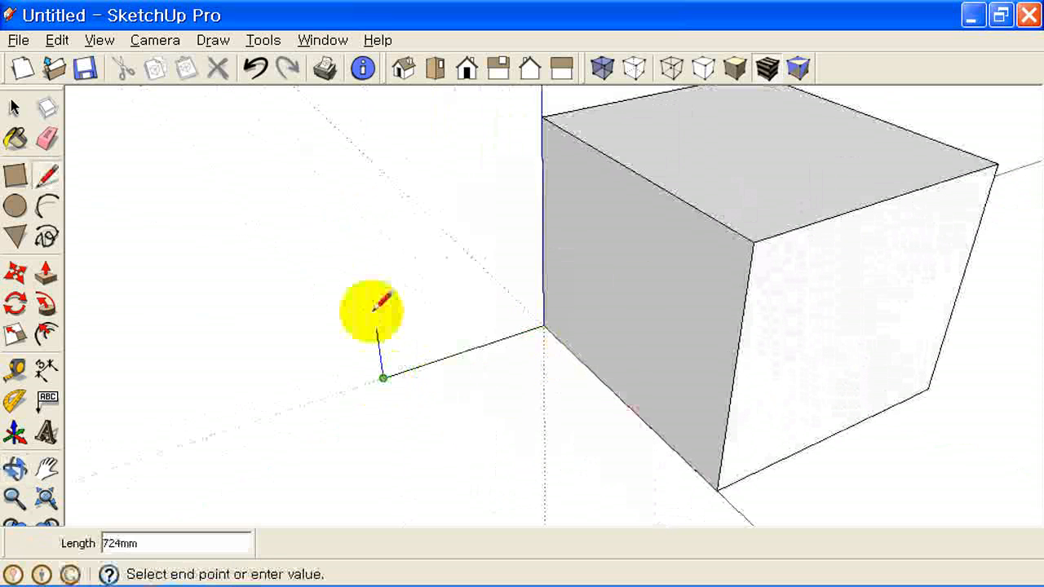
left_click(362, 216)
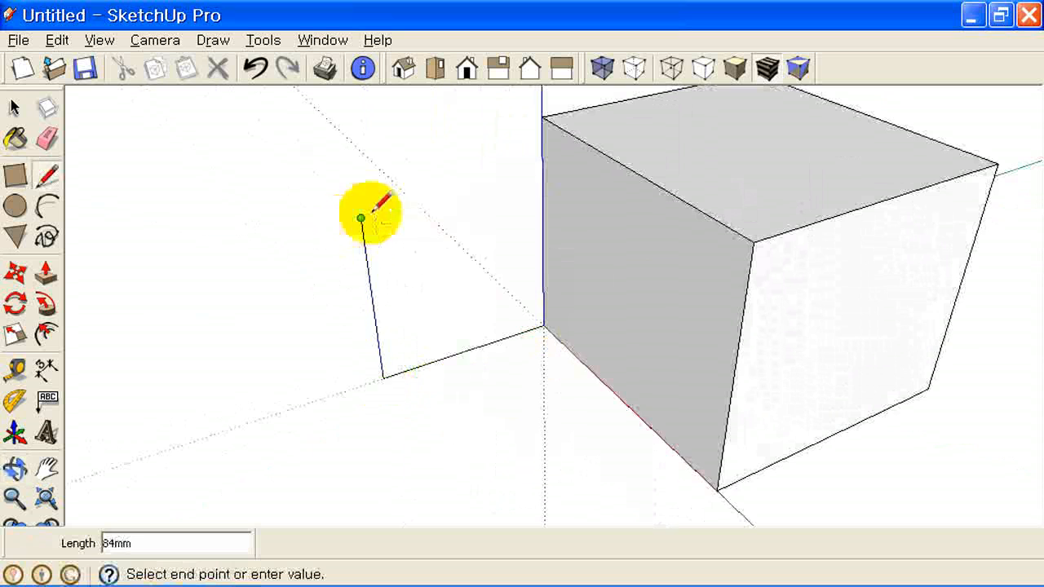
left_click(543, 174)
Draw a ground-level floor from the new wall's outer lower corner, parallel to the red and green axes, ending on the box's red-axis edge
mouse_move(542, 174)
middle_mouse_down()
mouse_move(473, 419)
mouse_move(408, 402)
mouse_move(612, 374)
middle_mouse_up()
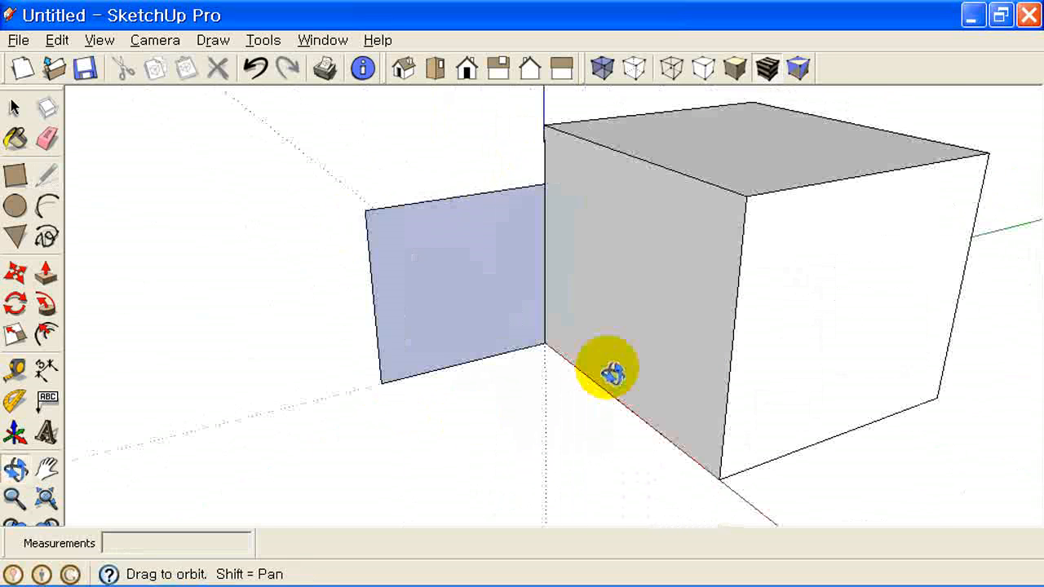
left_click(381, 383)
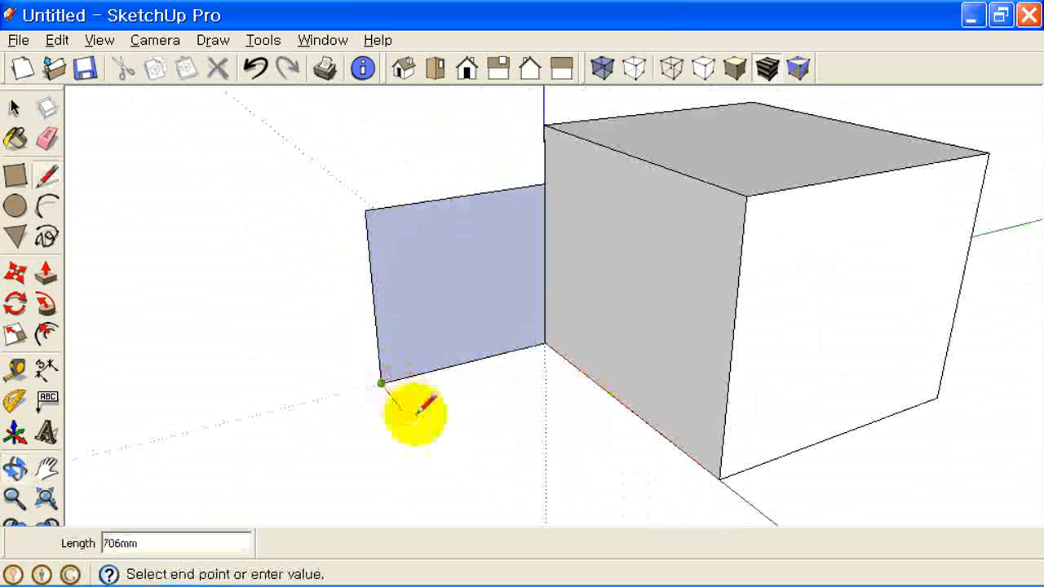
left_click(482, 512)
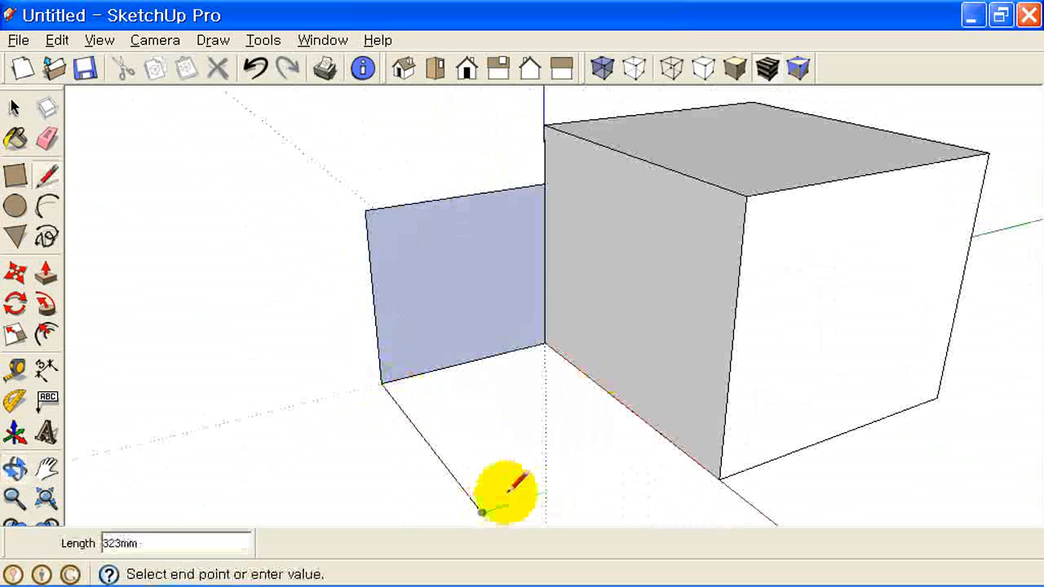
left_click(672, 444)
Raise a vertical line from the floor's outer corner and join it to the first wall's outer top corner to form the second wall
middle_click_drag(713, 438, 466, 412)
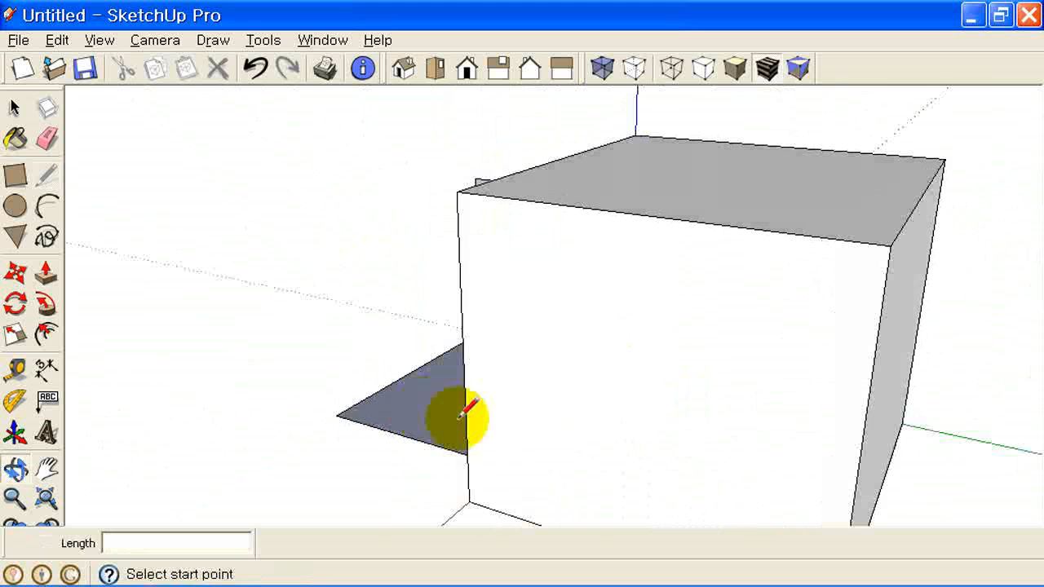
left_click(336, 415)
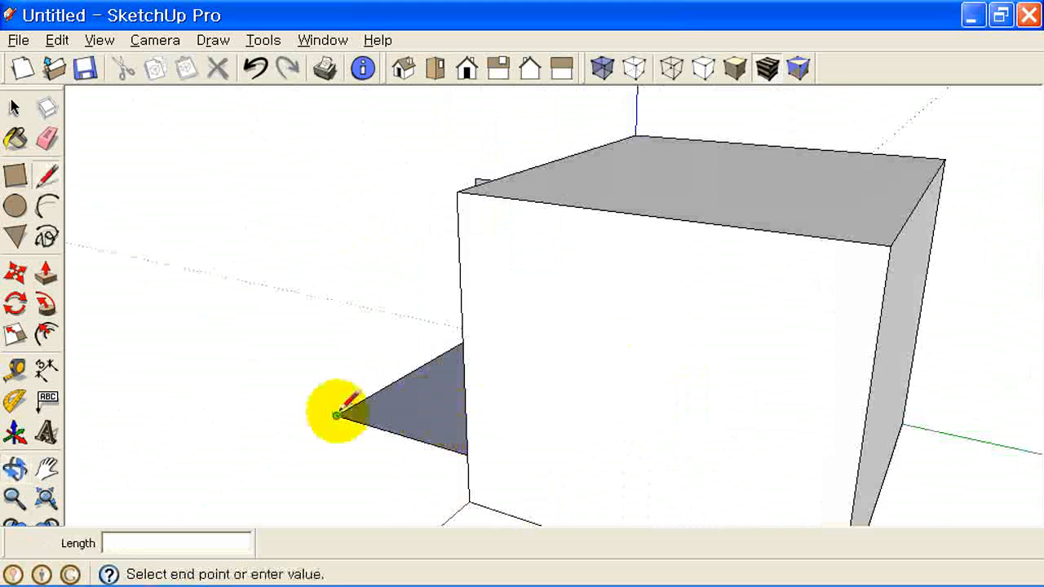
left_click(336, 220)
middle_click_drag(414, 252, 580, 374)
left_click(444, 135)
Draw the third wall back to the large box, about 2040 mm high, and close the smaller box's top along the large box's face
scroll(640, 369, "down", 3)
left_click(408, 376)
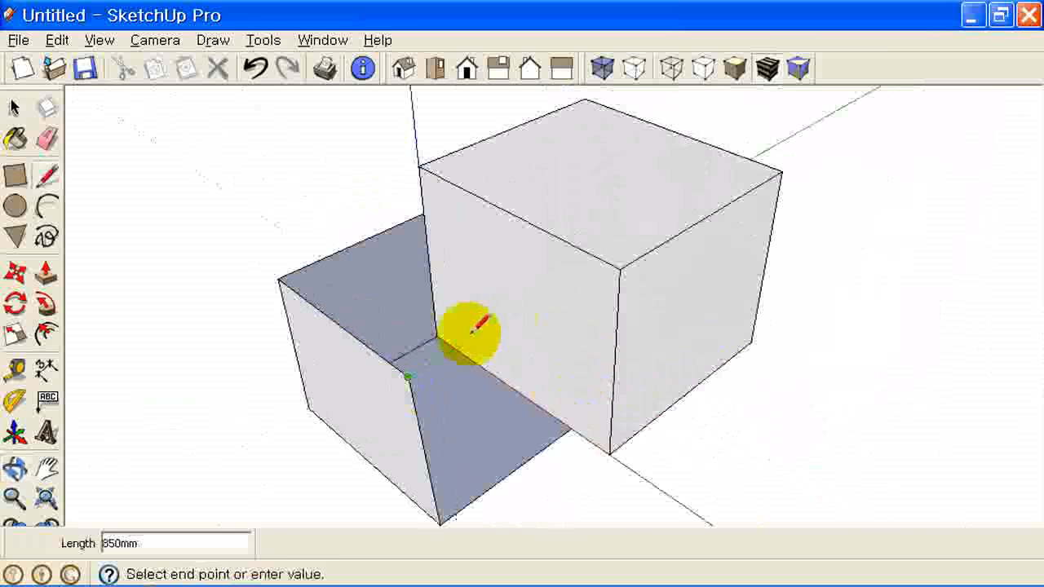
left_click(558, 288)
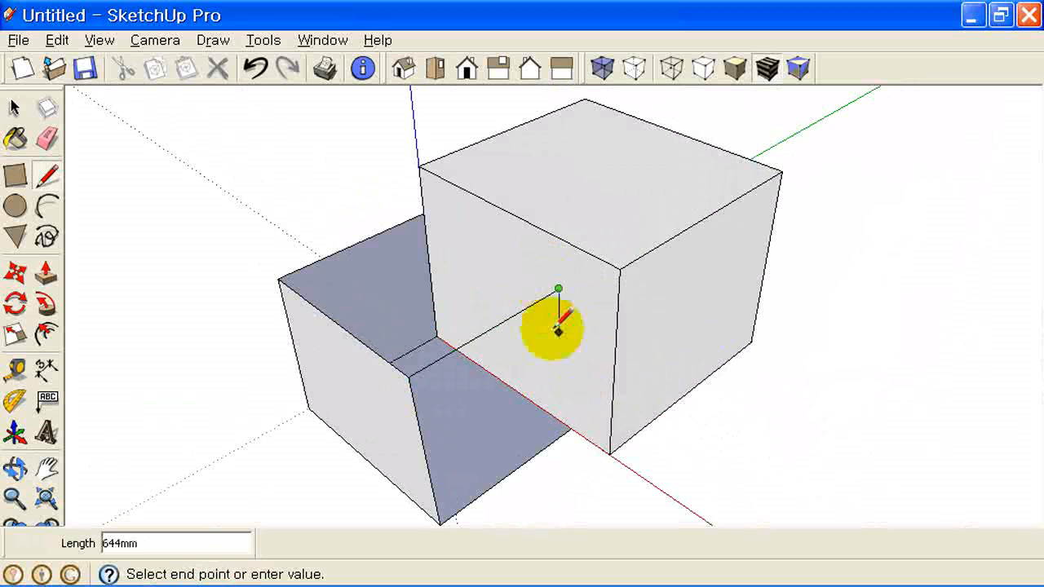
left_click(571, 427)
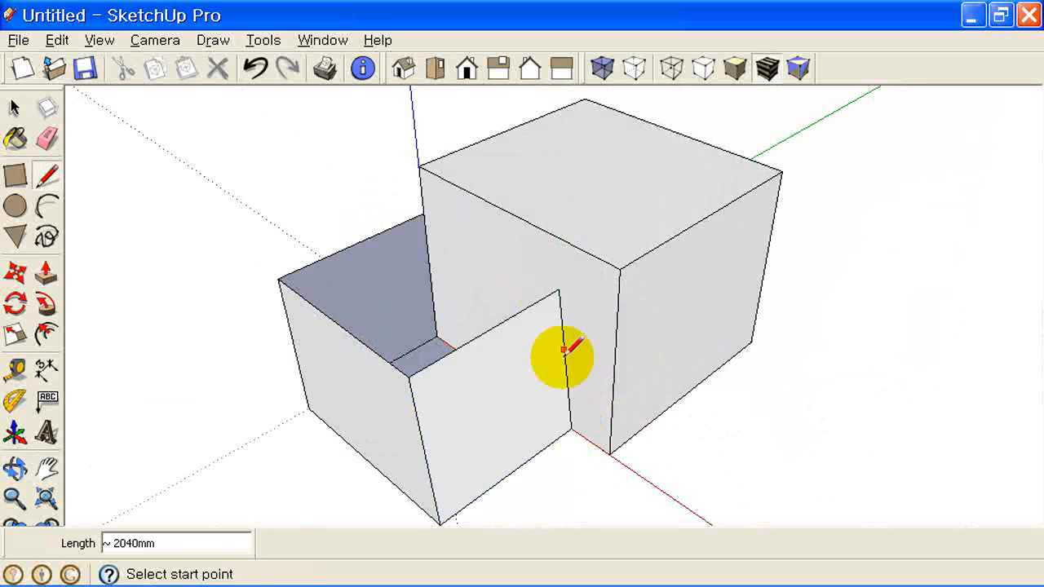
left_click(557, 288)
Examine the two joined boxes from several sides and distances
key("o")
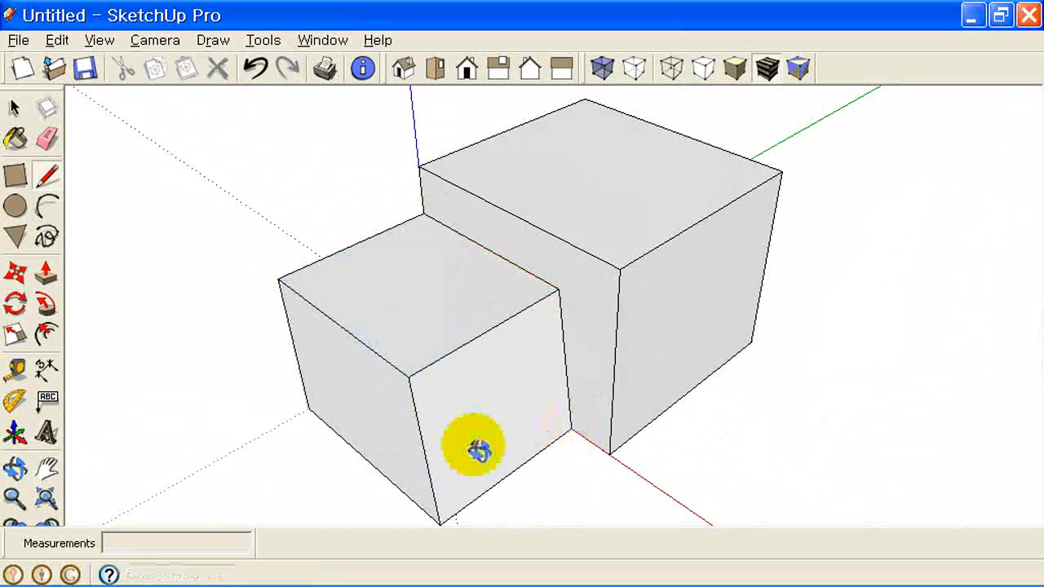
mouse_move(478, 443)
left_mouse_down()
mouse_move(403, 302)
mouse_move(657, 339)
mouse_move(625, 284)
mouse_move(531, 396)
mouse_move(454, 360)
left_mouse_up()
key("l")
scroll(454, 360, "down", 2)
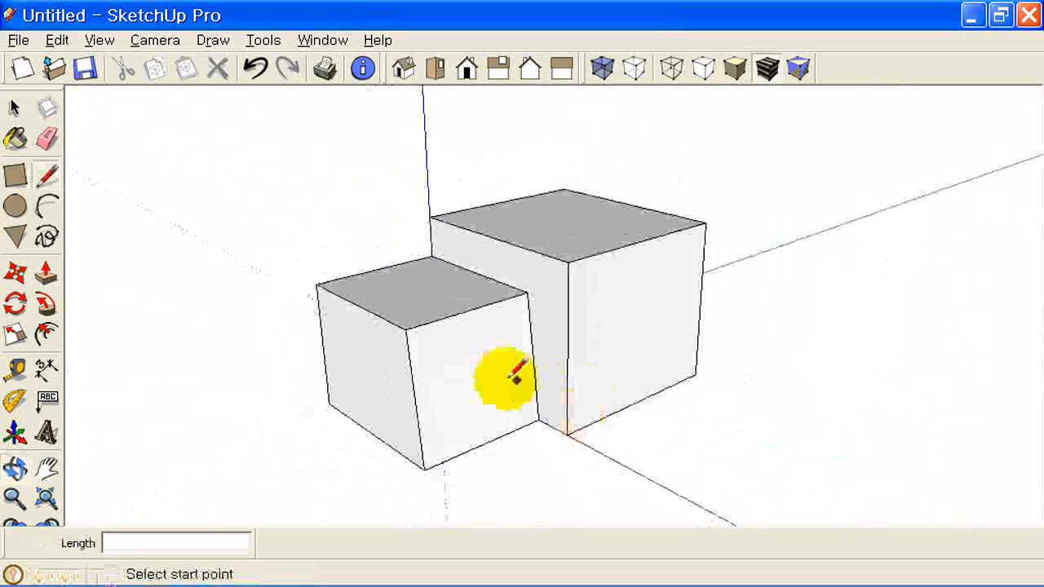
middle_click_drag(500, 372, 610, 372)
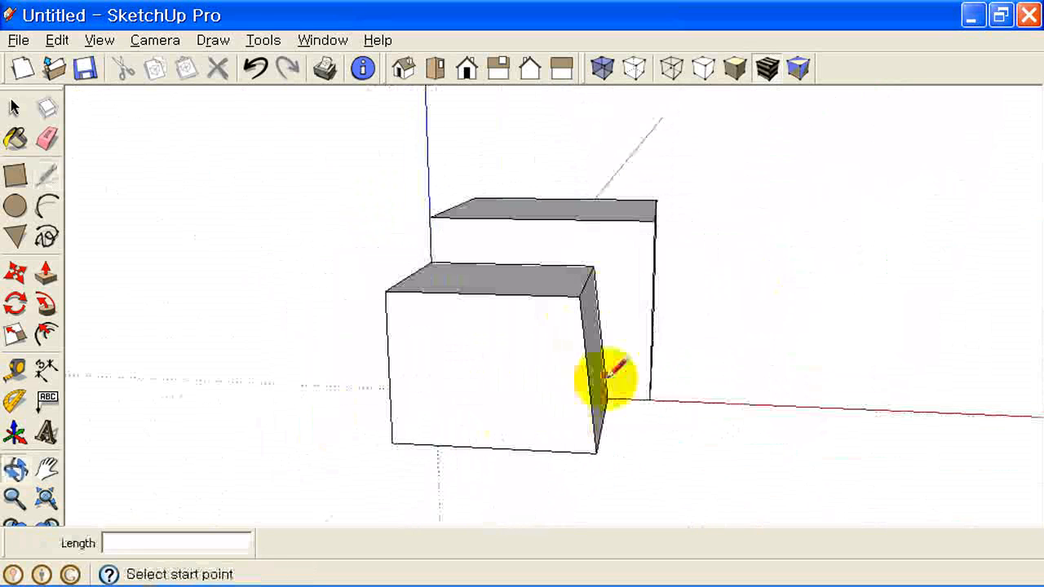
middle_click_drag(633, 420, 415, 415)
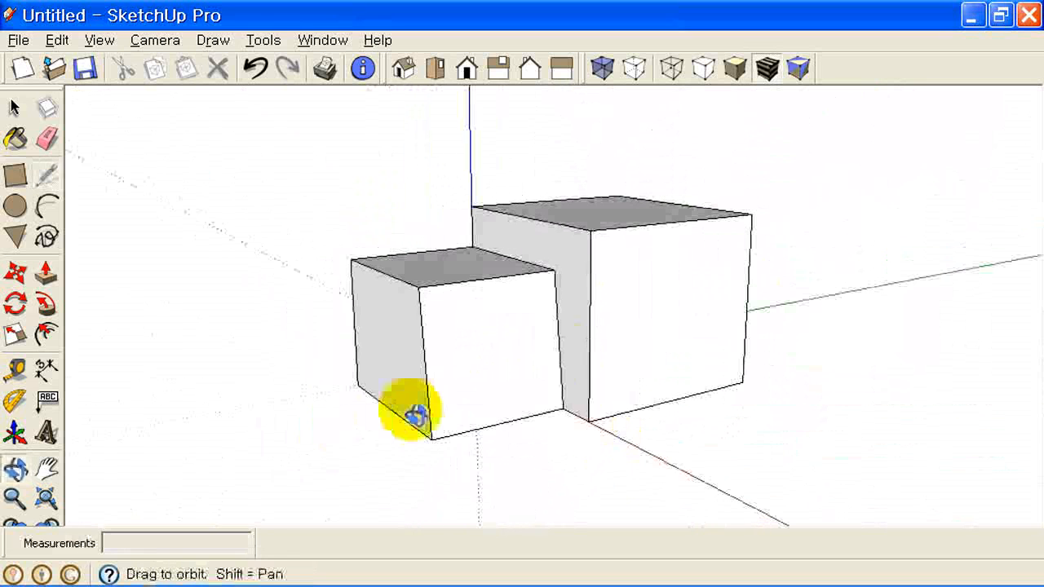
scroll(561, 341, "up", 3)
middle_click_drag(561, 341, 616, 320)
scroll(560, 318, "up", 2)
scroll(597, 278, "down", 3)
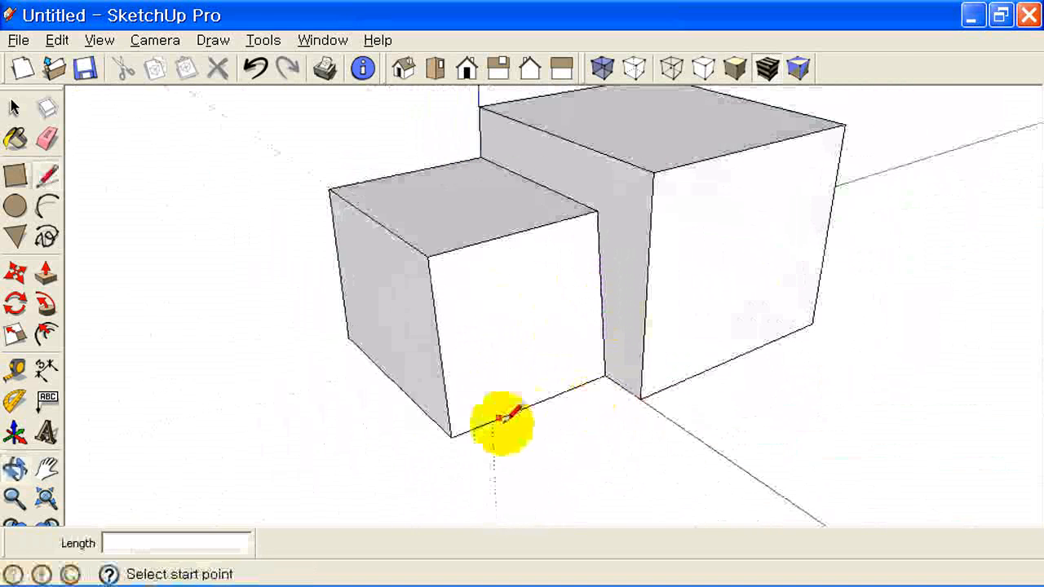
Link the small box's lower edge to the large box's bottom corner, then join the two boxes' vertical edges about halfway up the small box
left_click(638, 396)
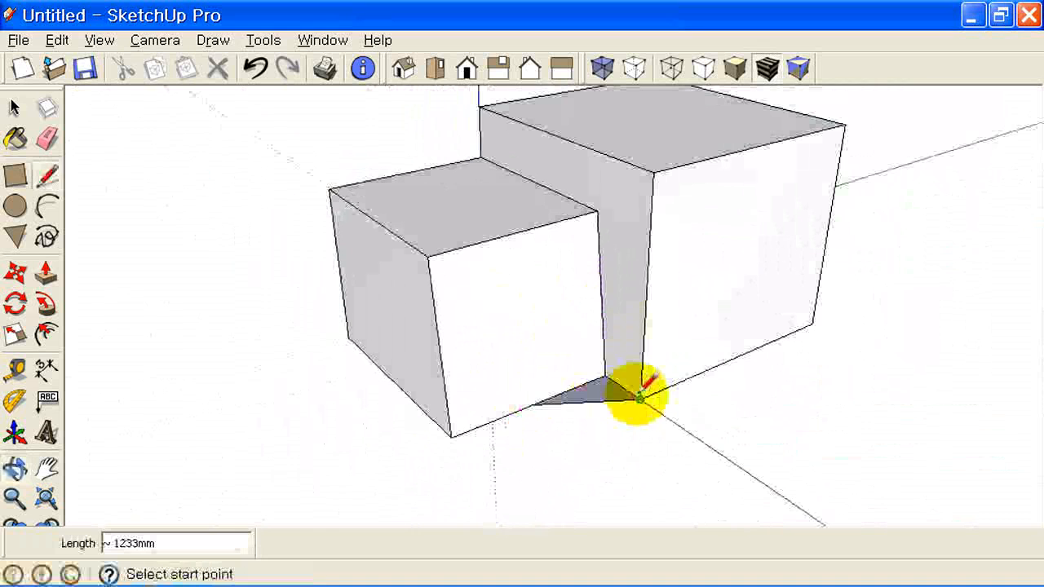
left_click(601, 296)
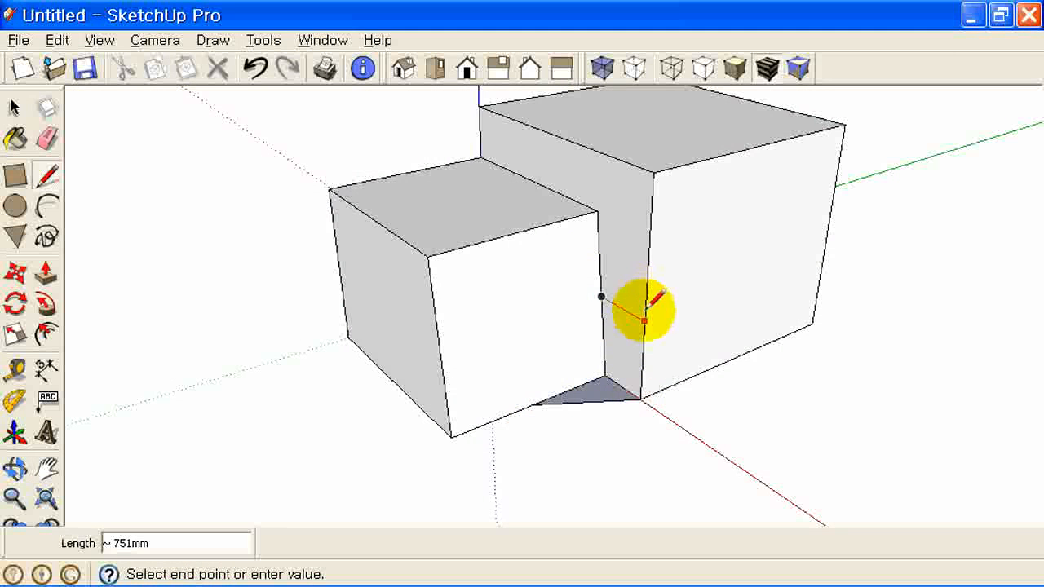
left_click(644, 320)
Raise a vertical line from the ground triangle's outer corner and connect its top to both raised line ends to close a triangular block
left_click(532, 402)
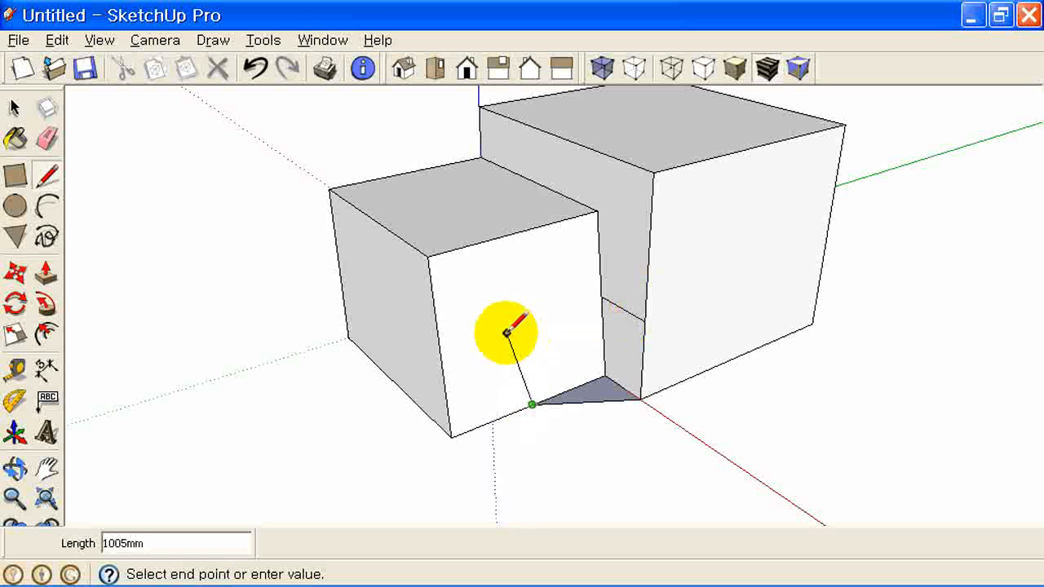
left_click(531, 327)
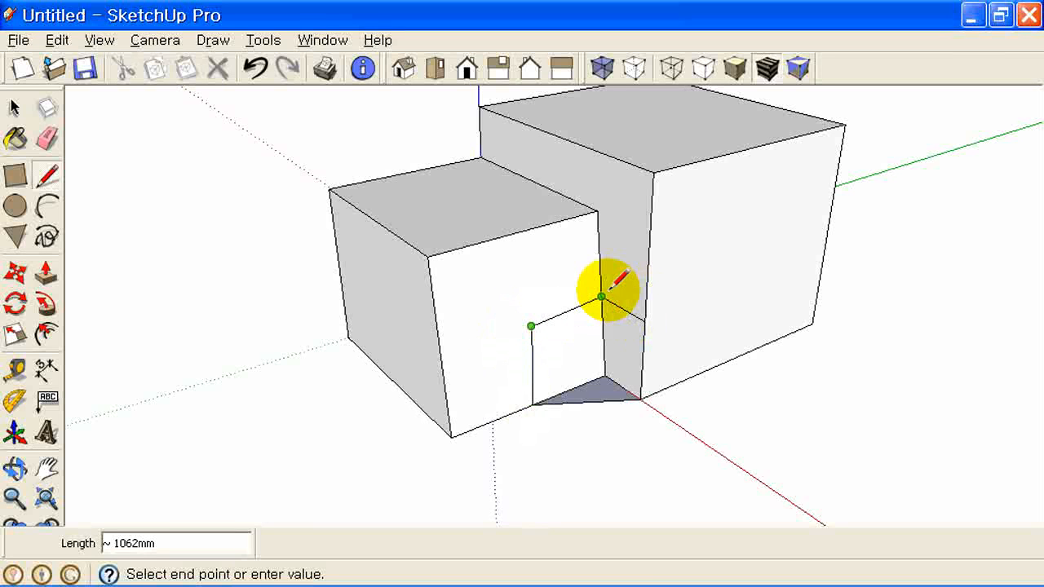
left_click(602, 297)
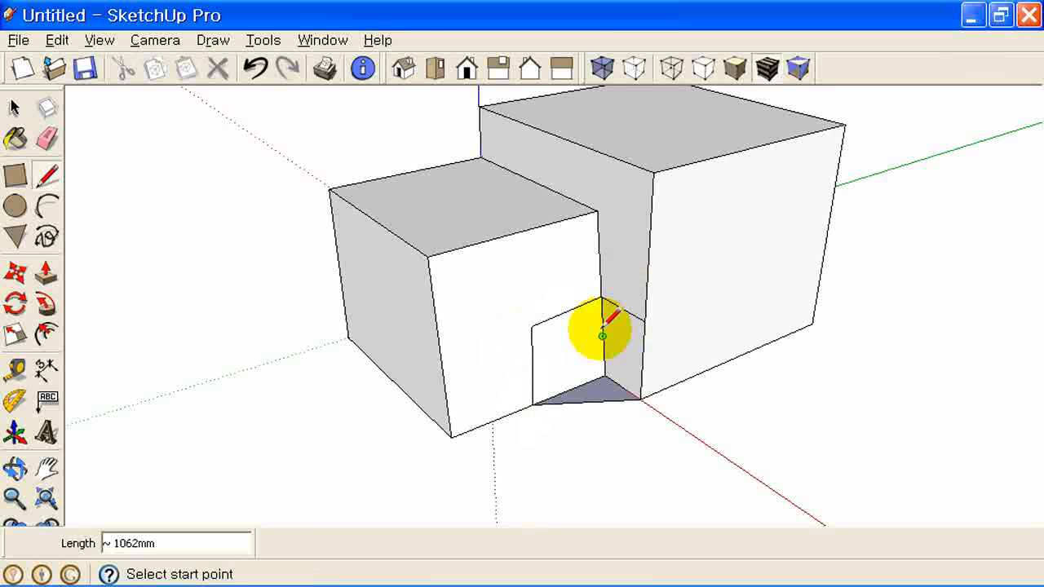
left_click(644, 320)
left_click(531, 326)
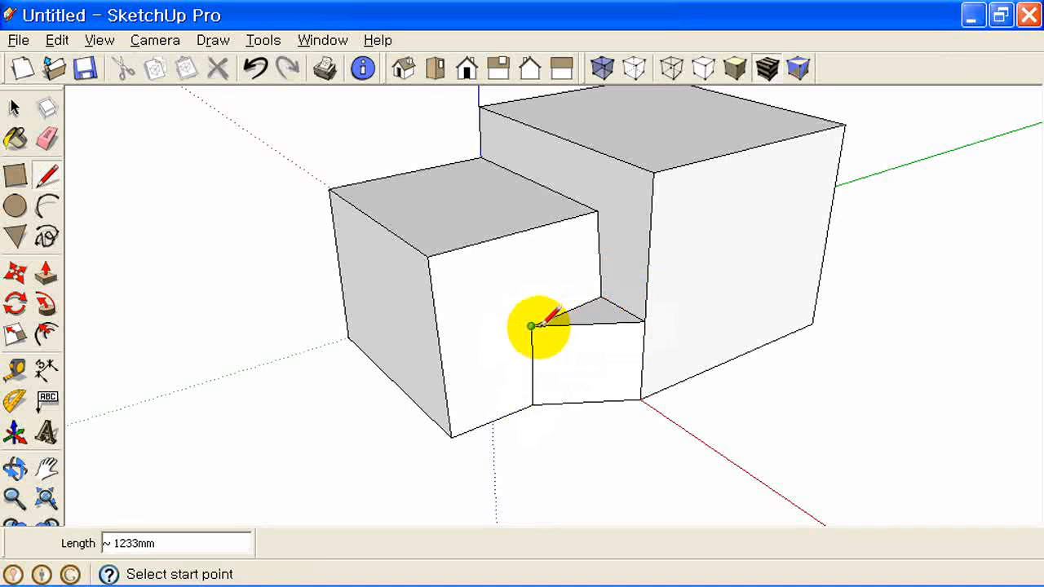
Draw a vertical rectangular panel about 931 mm high on the small box's top back edge and erase the overhanging line end
mouse_move(515, 367)
middle_mouse_down()
mouse_move(507, 381)
mouse_move(620, 347)
mouse_move(552, 386)
mouse_move(599, 296)
mouse_move(618, 214)
mouse_move(578, 256)
middle_mouse_up()
mouse_move(587, 175)
middle_mouse_down()
mouse_move(618, 245)
mouse_move(599, 260)
mouse_move(601, 167)
mouse_move(606, 245)
mouse_move(589, 377)
mouse_move(481, 391)
mouse_move(564, 354)
mouse_move(517, 214)
middle_mouse_up()
scroll(495, 204, "up", 2)
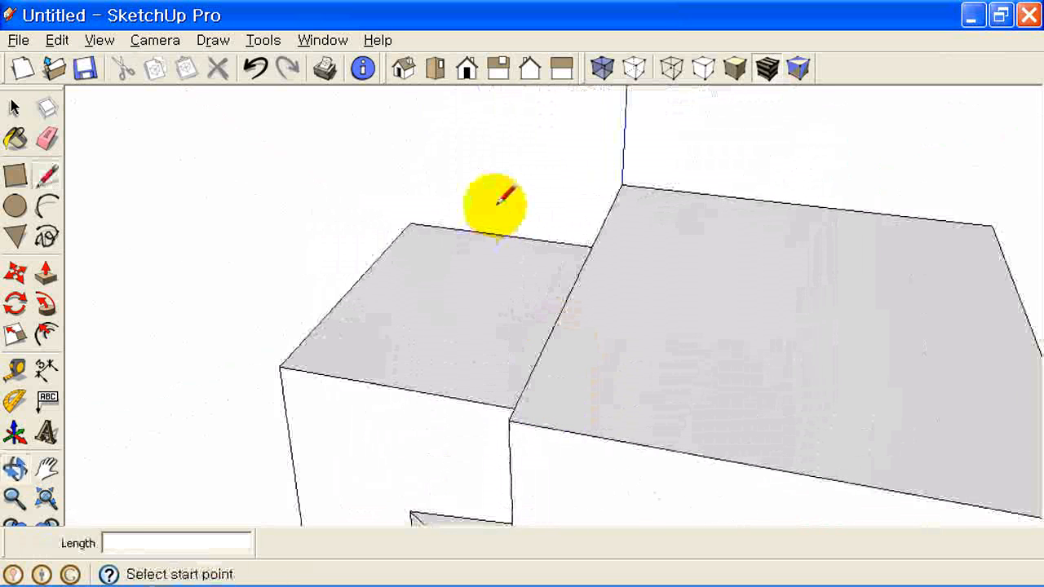
left_click(507, 145)
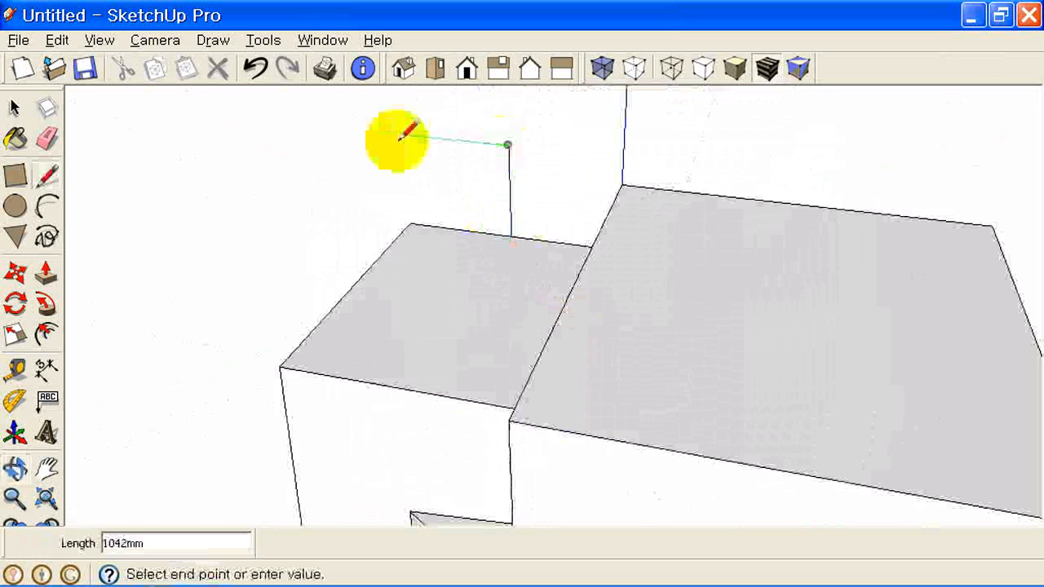
left_click(336, 128)
key("Escape")
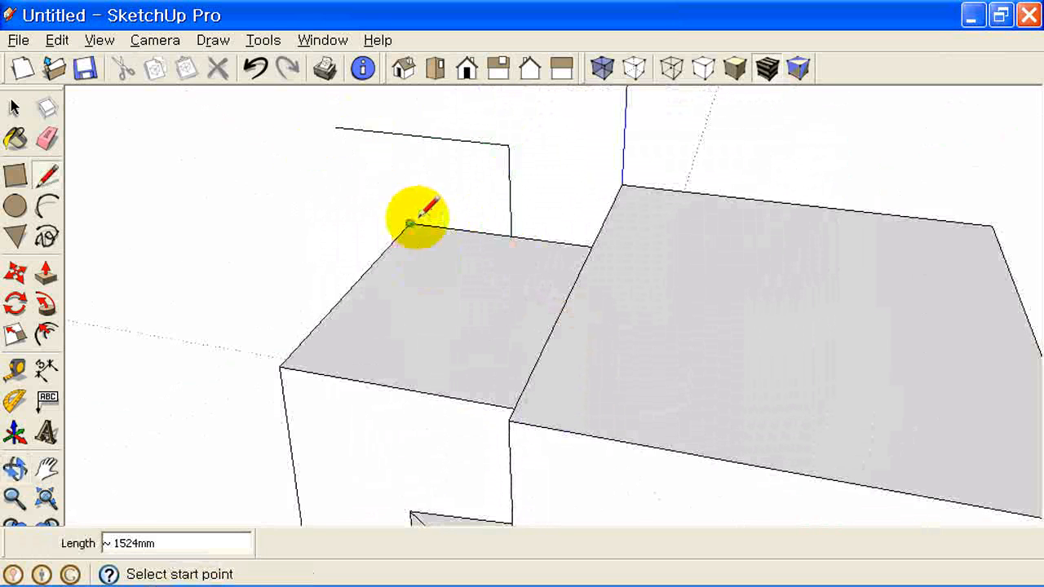
left_click(412, 222)
left_click(401, 132)
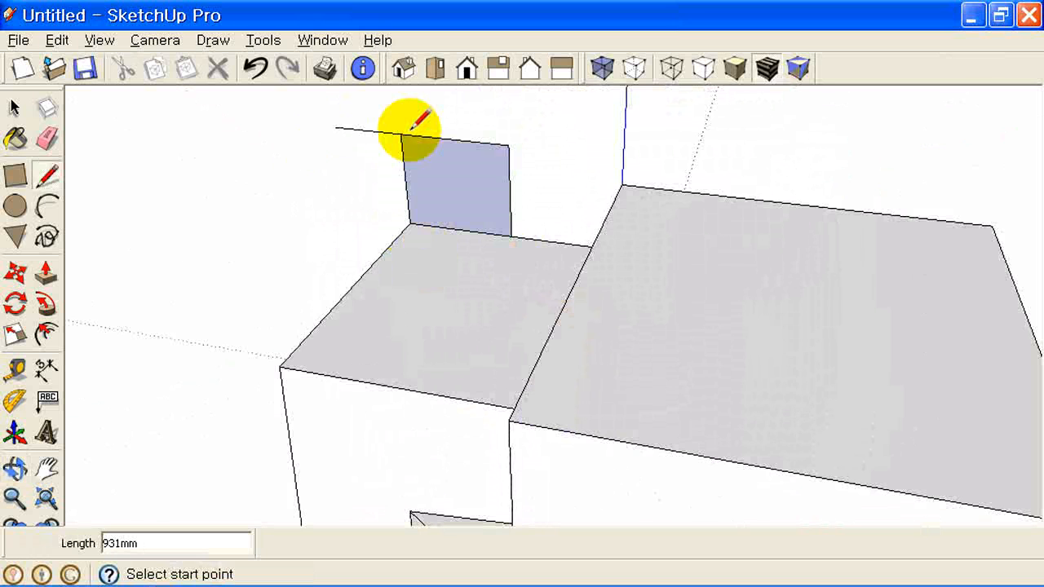
left_click(46, 139)
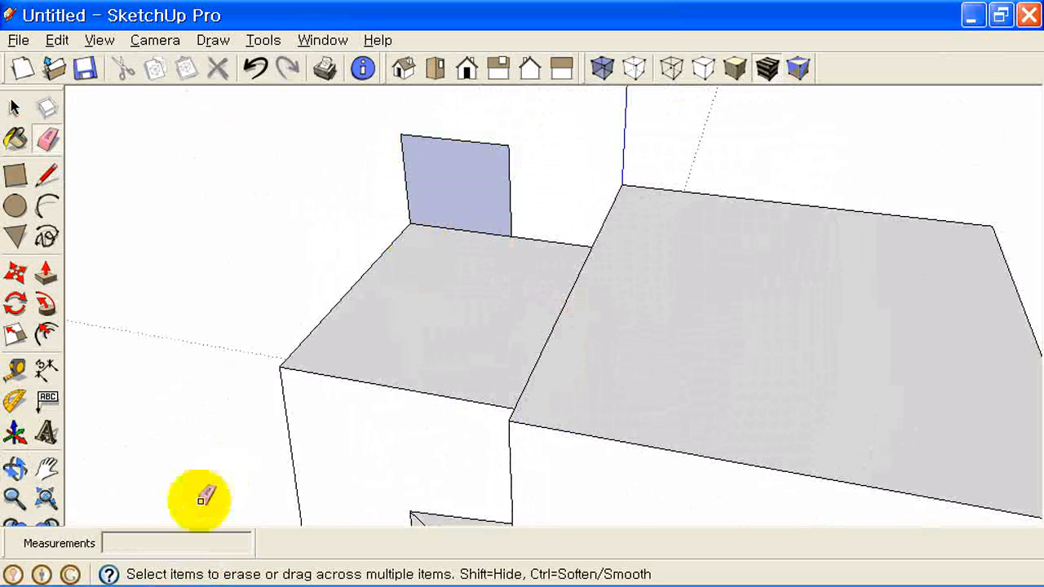
Draw a diagonal line across the small box's top from the panel's inner lower corner to the outer side edge
middle_click_drag(757, 356, 652, 357)
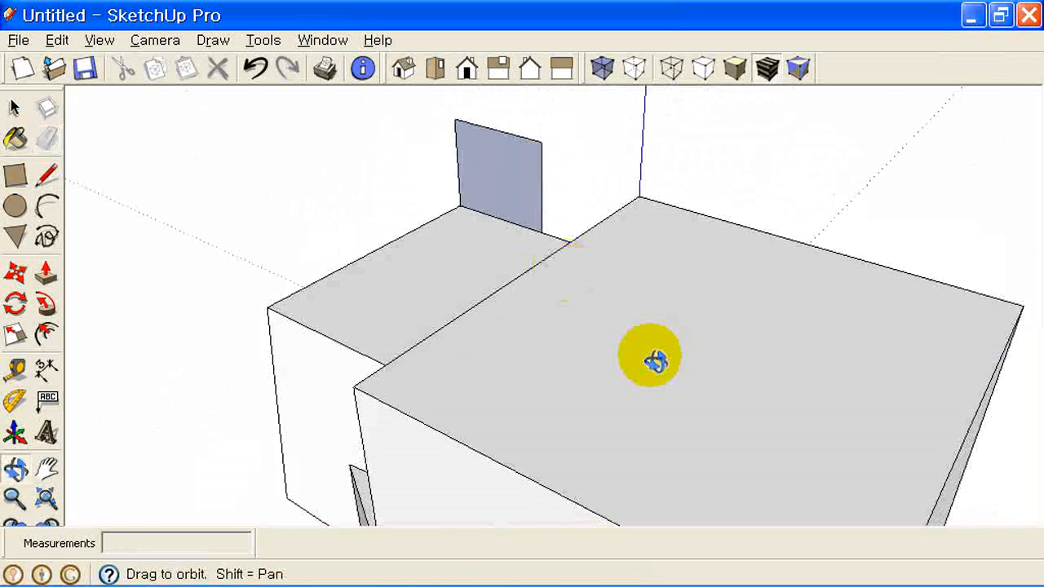
scroll(491, 167, "up", 3)
middle_click_drag(522, 199, 552, 217, "shift")
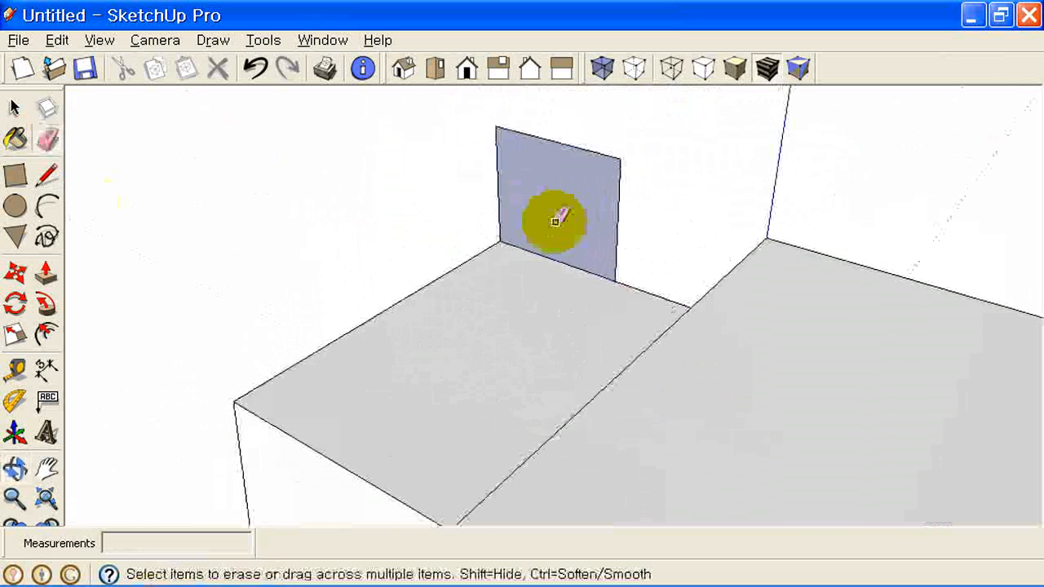
left_click(46, 174)
left_click(614, 279)
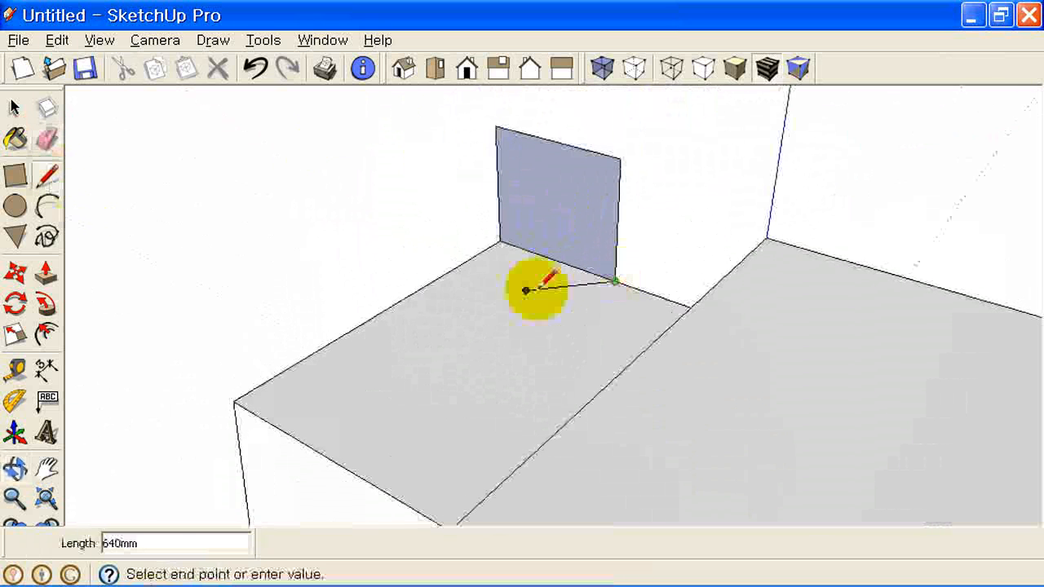
left_click(387, 308)
Raise a vertical line from the diagonal's outer end and join its top to both of the panel's top corners, closing a triangular block
left_click(386, 309)
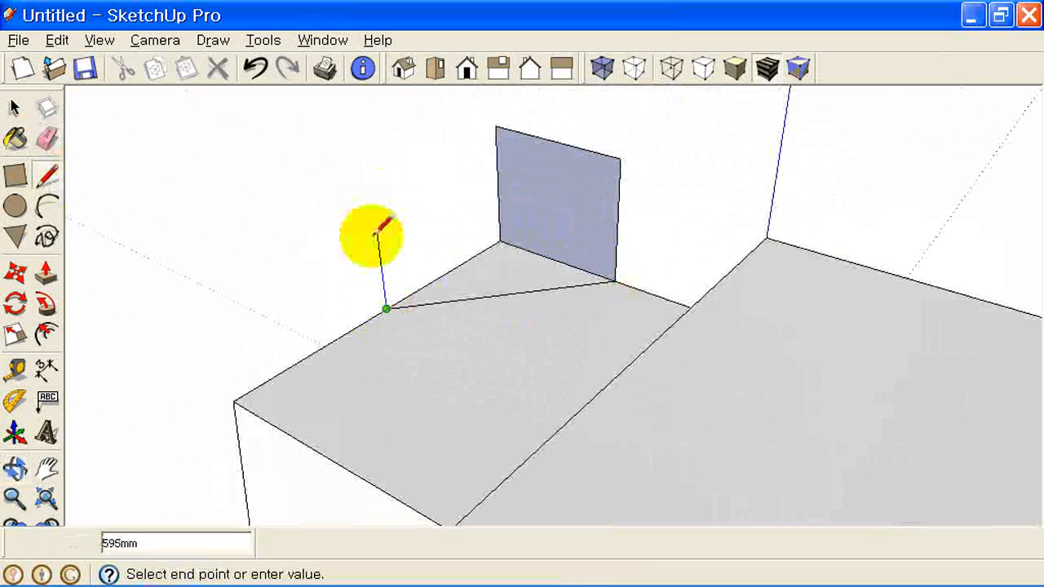
left_click(371, 180)
left_click(496, 126)
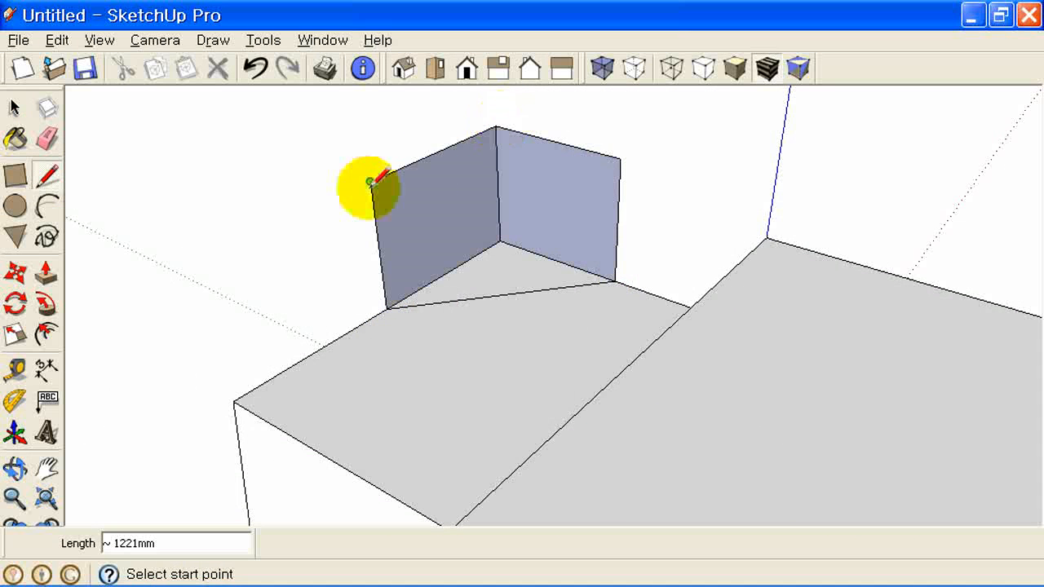
left_click(371, 180)
left_click(621, 159)
mouse_move(608, 334)
middle_mouse_down()
mouse_move(596, 364)
mouse_move(582, 366)
mouse_move(633, 270)
middle_mouse_up()
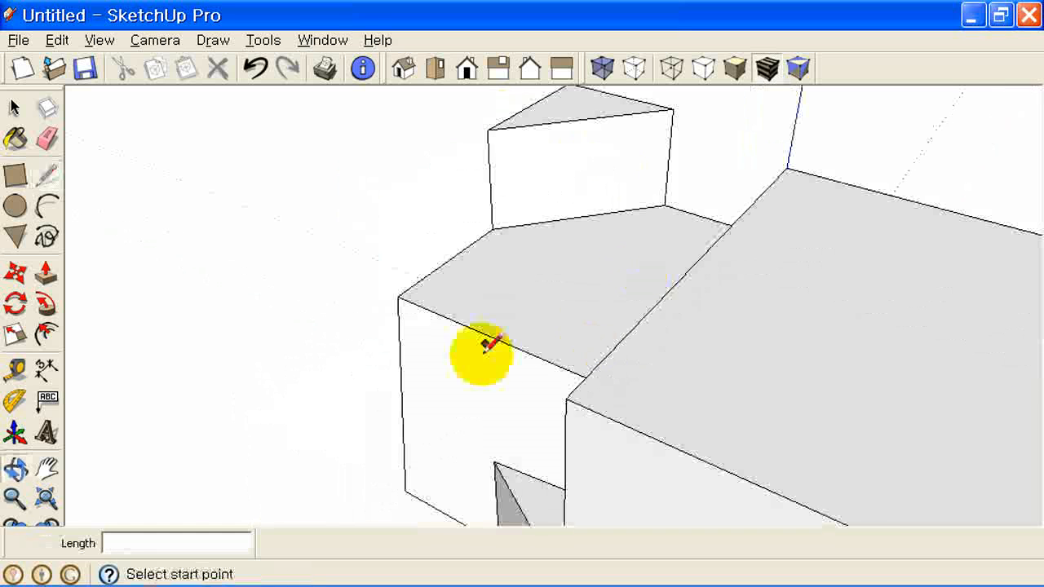
left_click(467, 246)
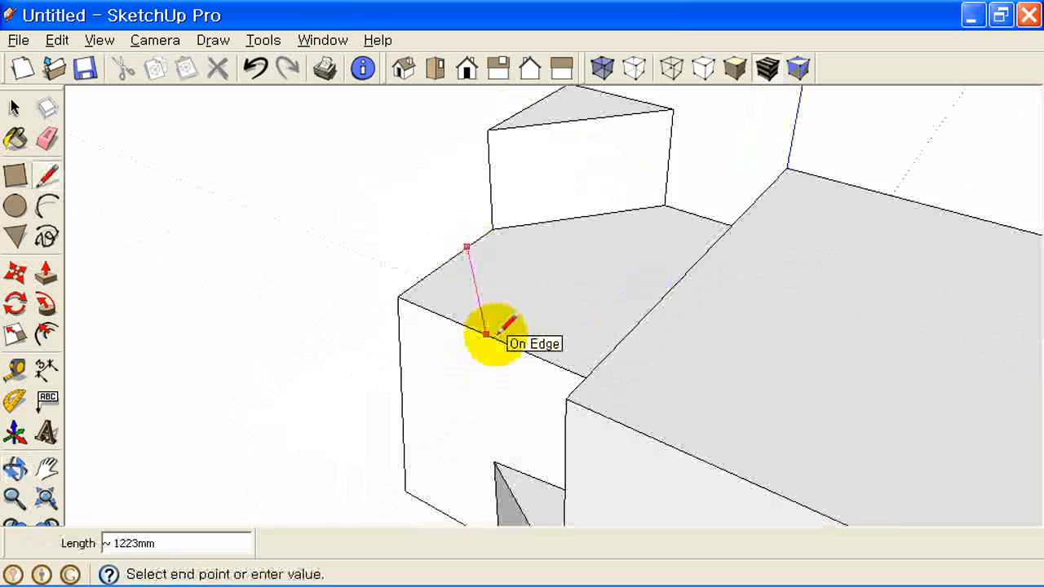
scroll(486, 334, "up", 2)
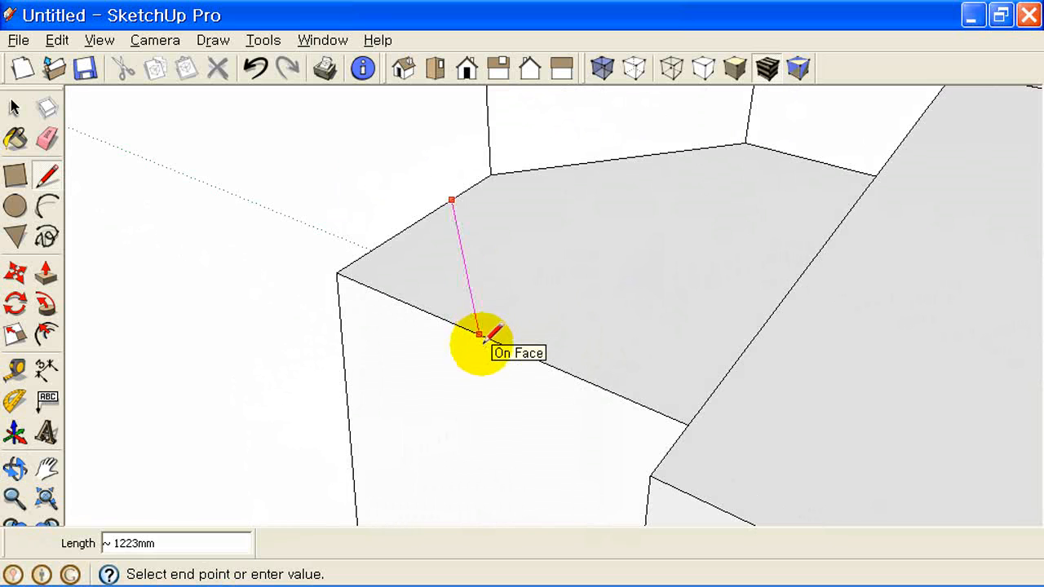
key("Escape")
Divide the large box's top edge that starts at the blue axis and runs along the green direction into 3 equal segments
middle_click_drag(477, 321, 699, 173)
scroll(750, 126, "up", 1)
scroll(751, 126, "down", 3)
middle_click_drag(752, 126, 685, 194, "shift")
scroll(685, 140, "up", 3)
middle_click_drag(685, 231, 690, 186, "shift")
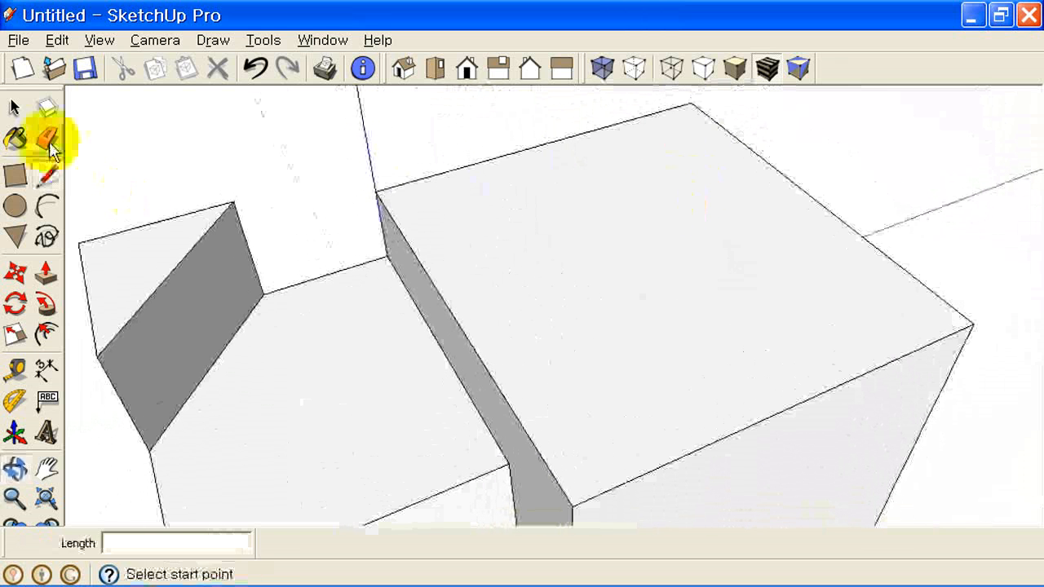
left_click(13, 107)
left_click(500, 161)
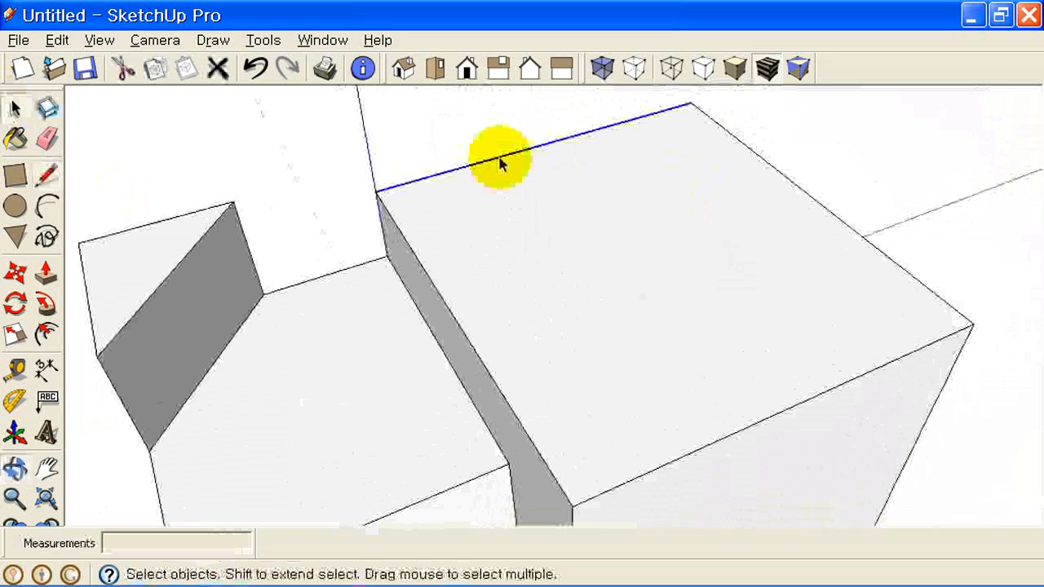
right_click(500, 160)
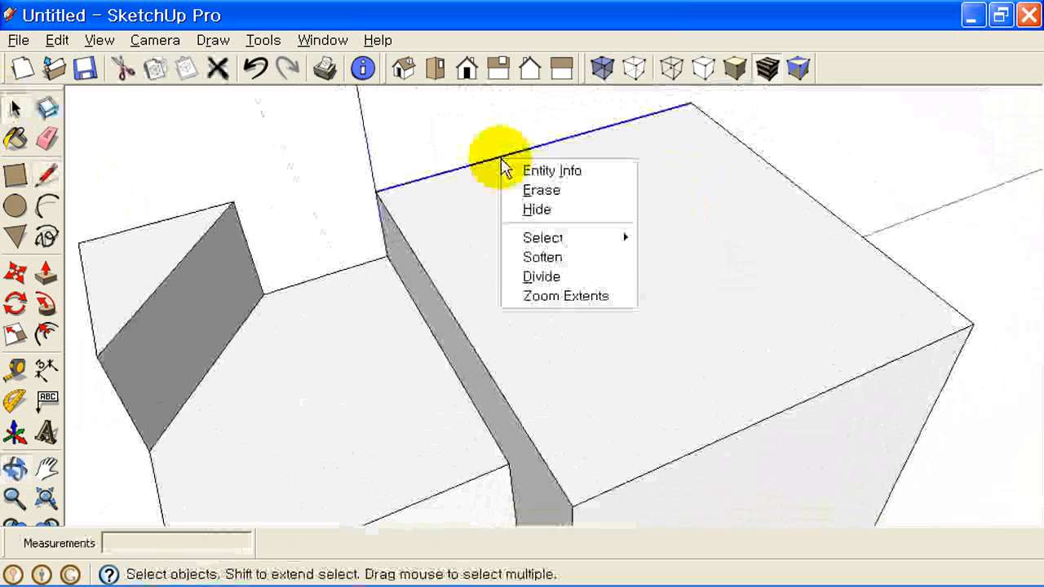
left_click(603, 287)
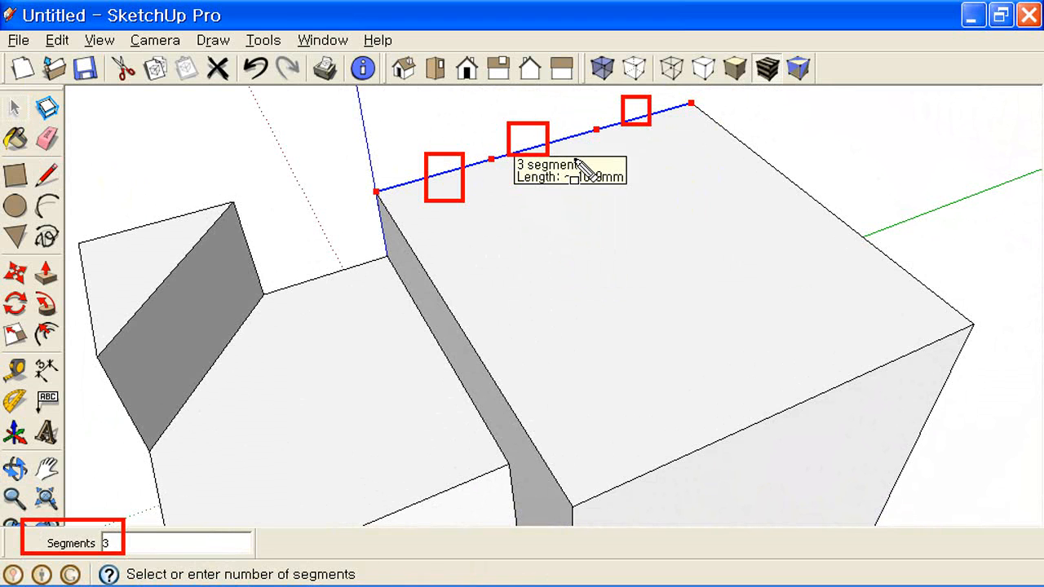
type("2")
key("Return")
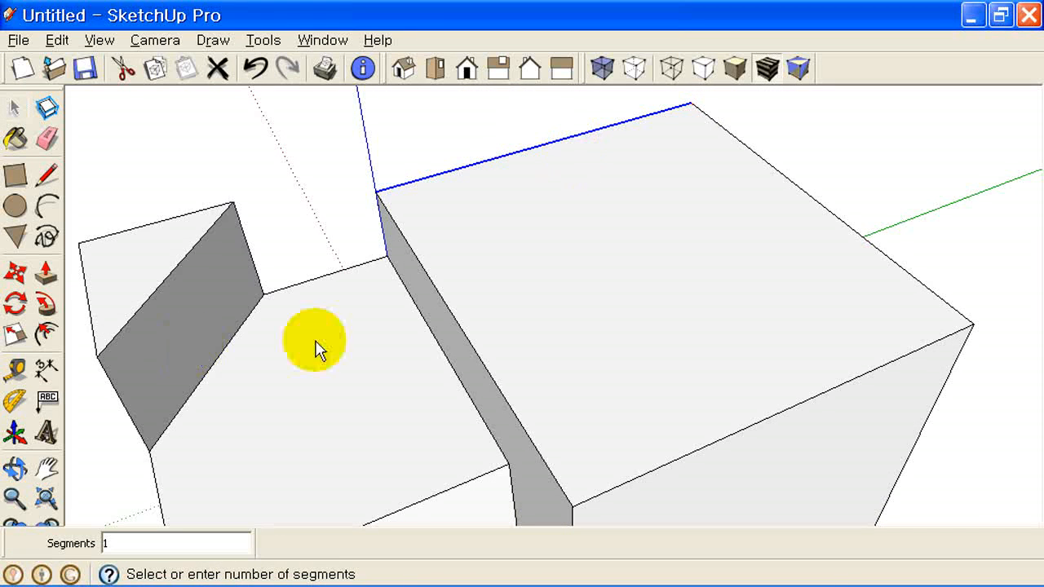
left_click(532, 125)
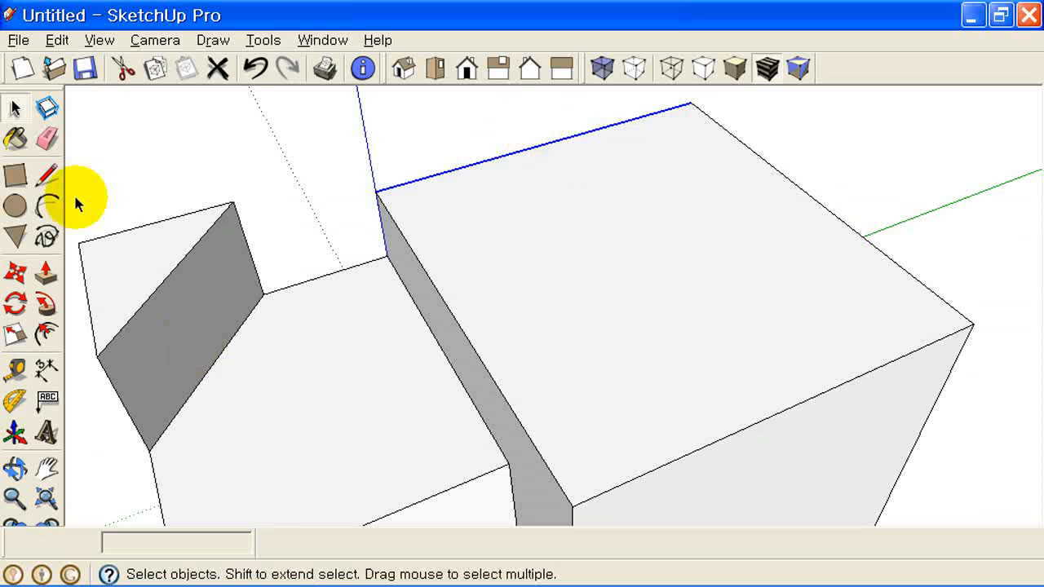
Draw two parallel lines, each 3307 mm long, across the large box's top from the division points to the opposite edge
left_click(42, 172)
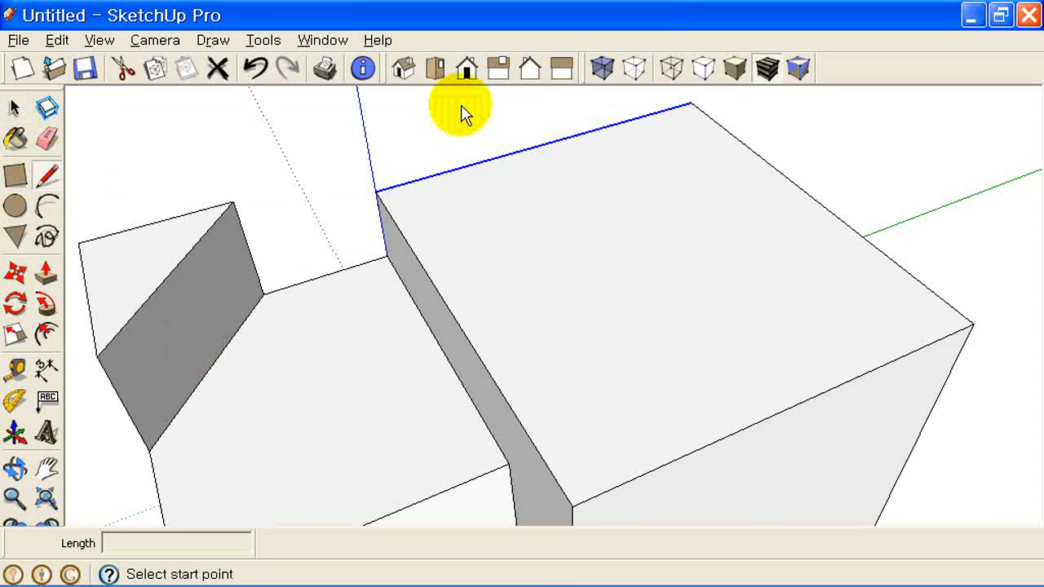
left_click(595, 129)
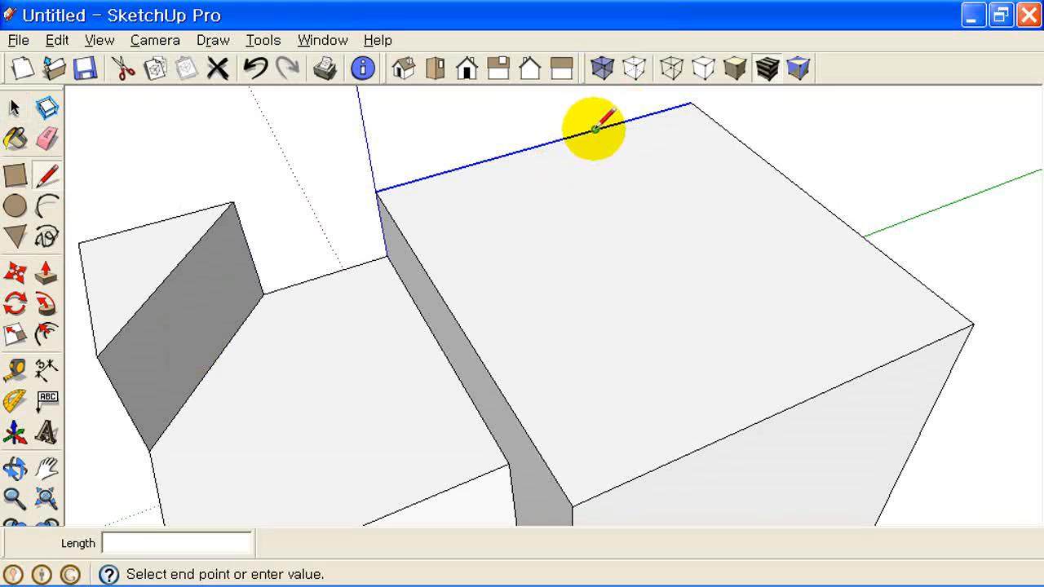
left_click(857, 375)
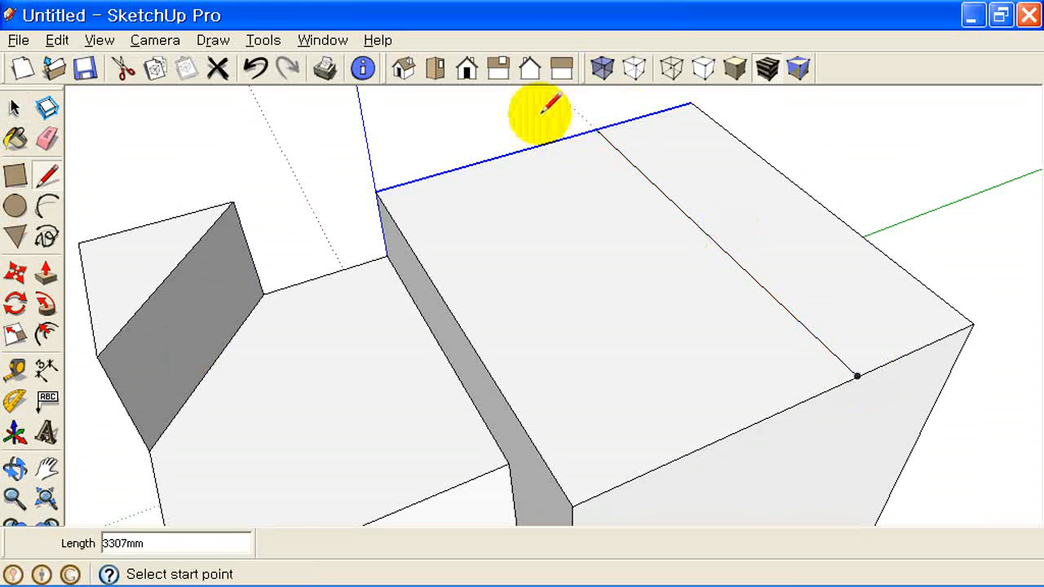
left_click(724, 437)
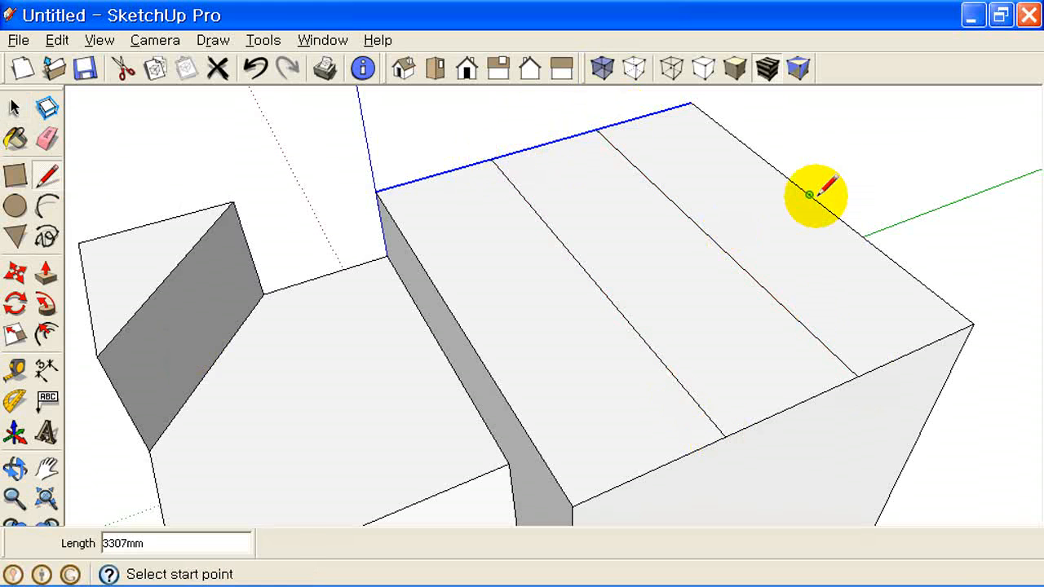
Divide the large box's top edge farthest from the small box into 4 equal segments and clear the selection
left_click(14, 106)
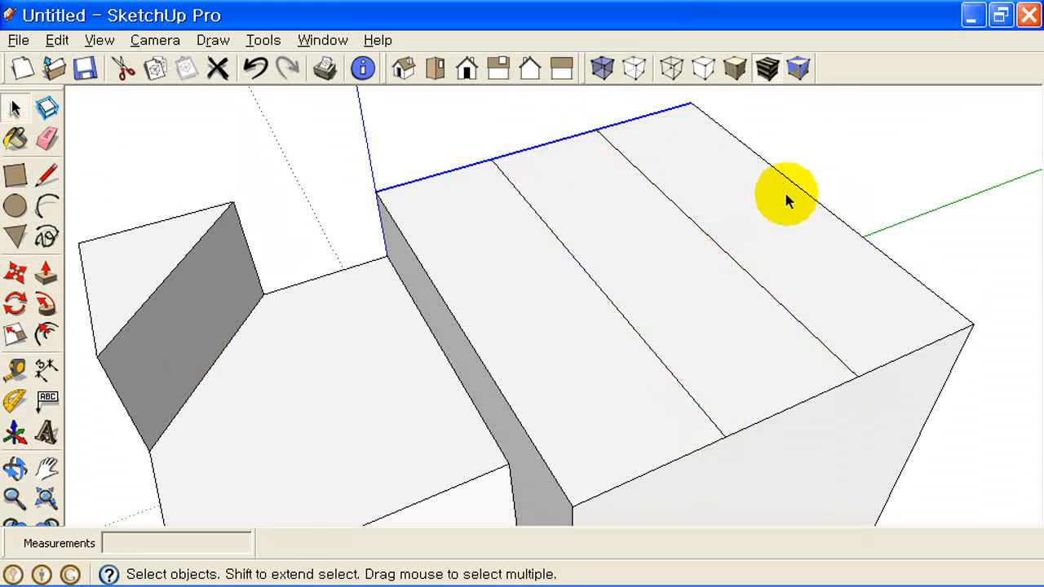
left_click(779, 179)
right_click(779, 180)
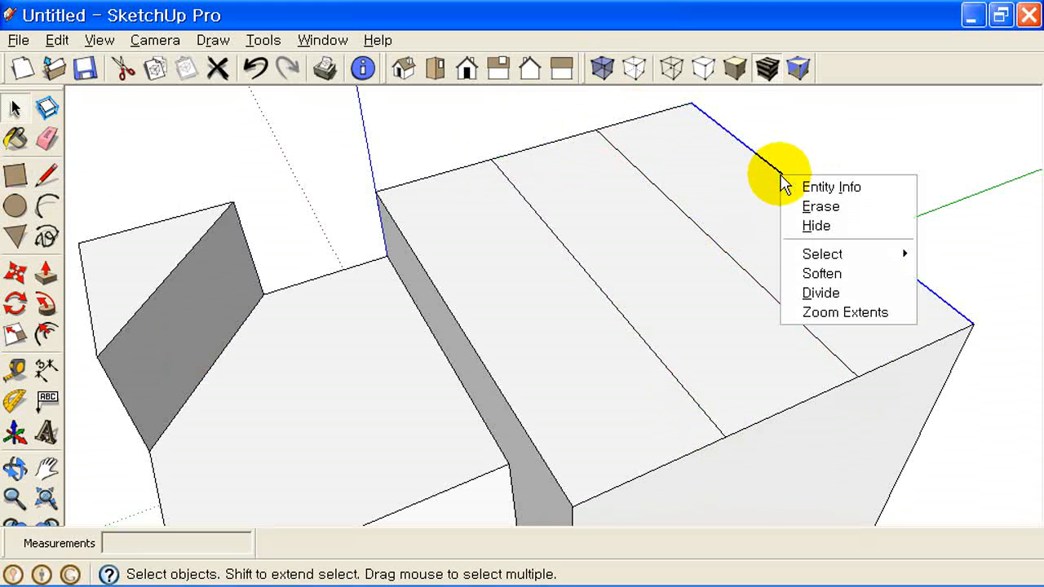
left_click(852, 294)
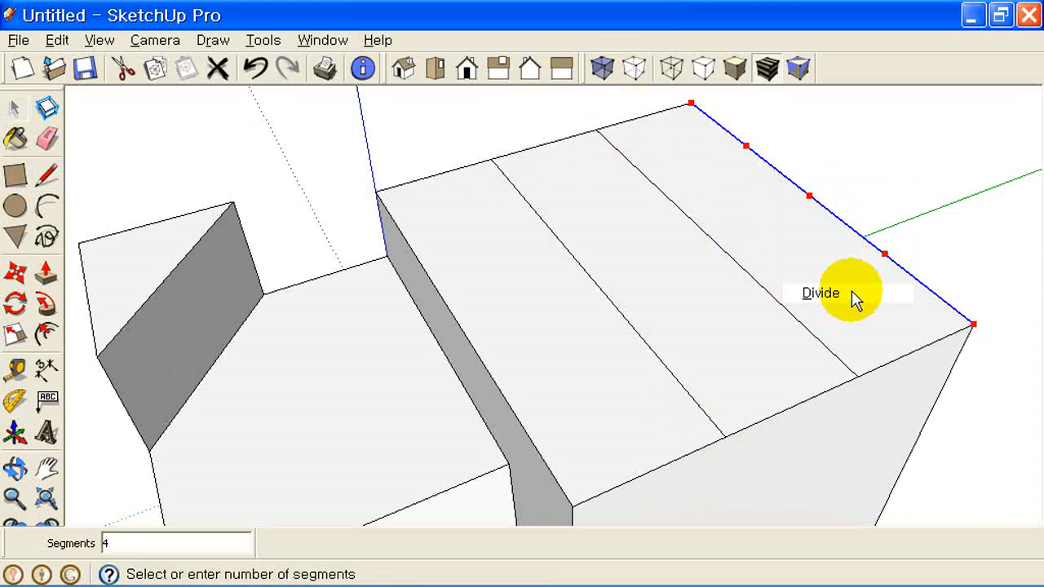
left_click(747, 155)
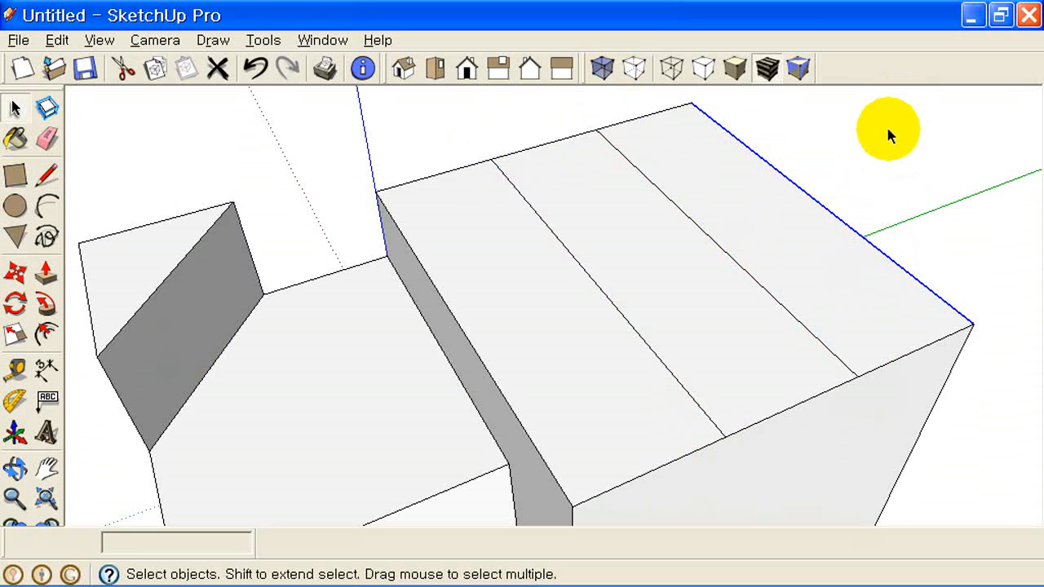
left_click(851, 153)
Draw three 3056 mm lines along the green direction from the division points across the large box's top to form a grid
left_click(49, 175)
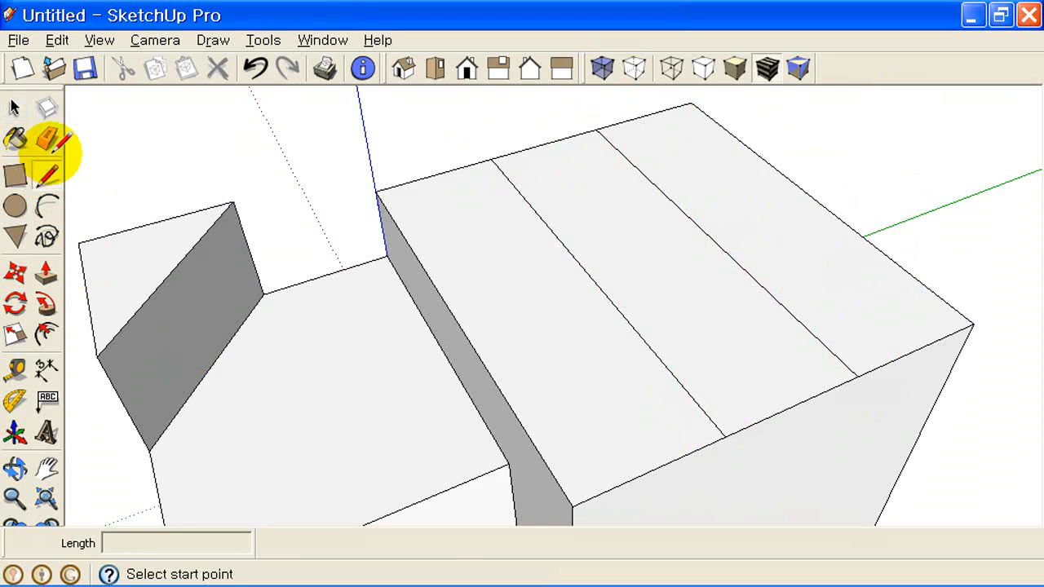
left_click(744, 146)
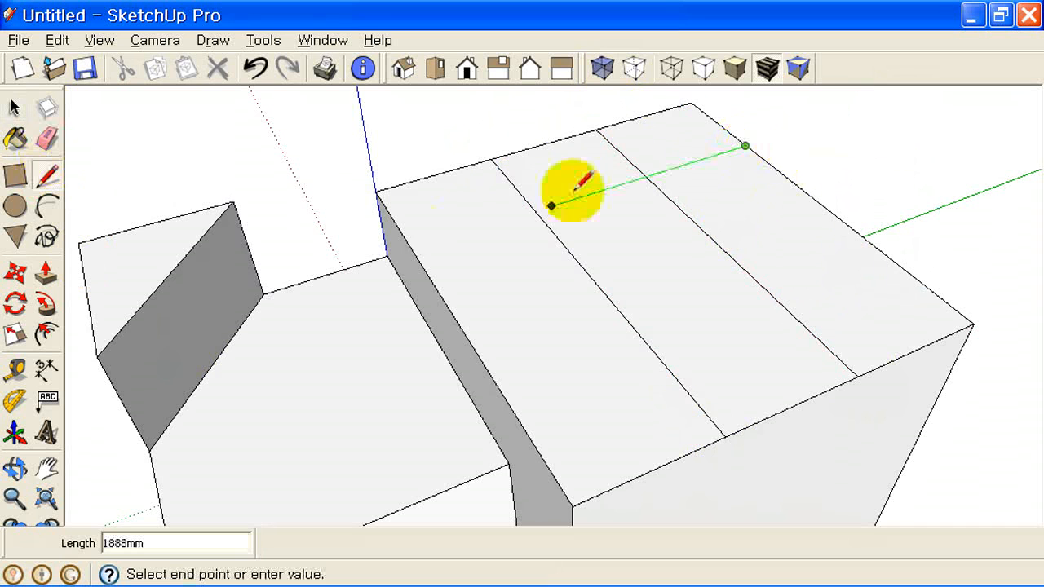
left_click(412, 248)
left_click(809, 195)
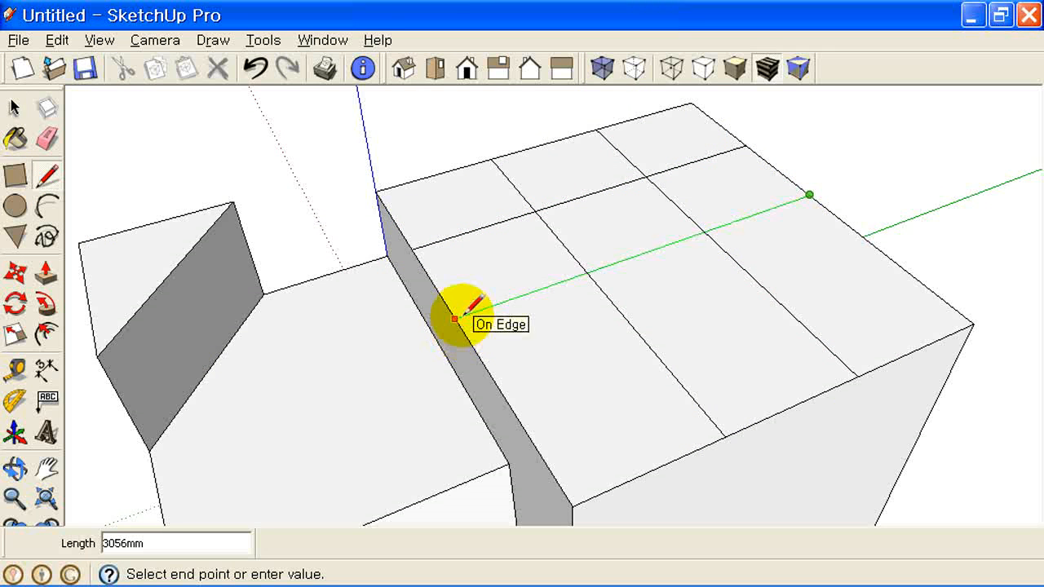
left_click(454, 318)
left_click(883, 254)
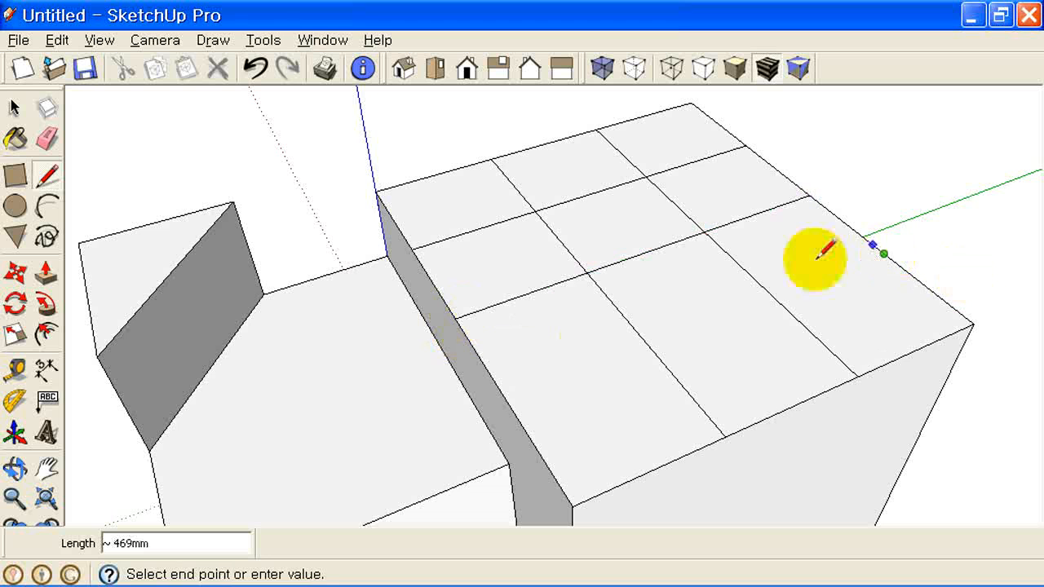
left_click(509, 402)
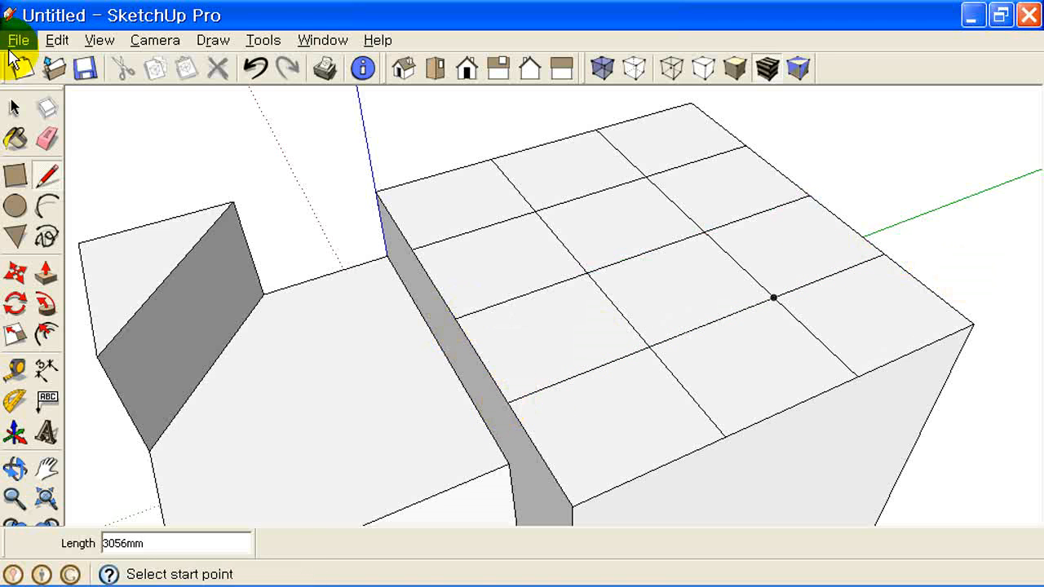
Erase alternate cross segments of the grid on the large box's top to leave a staggered brick pattern
left_click(46, 141)
left_click(466, 232)
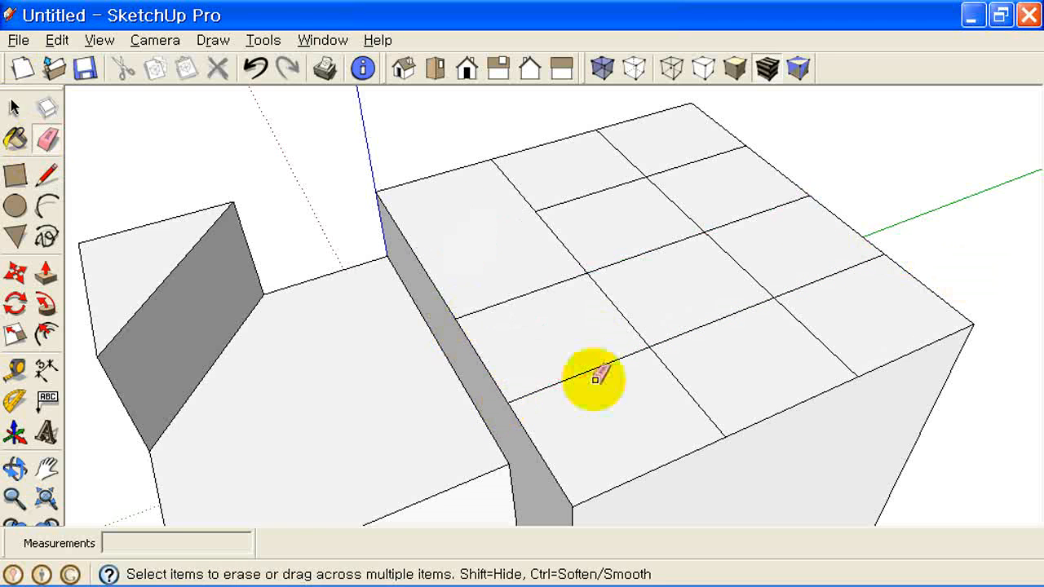
left_click(617, 263)
left_click(679, 164)
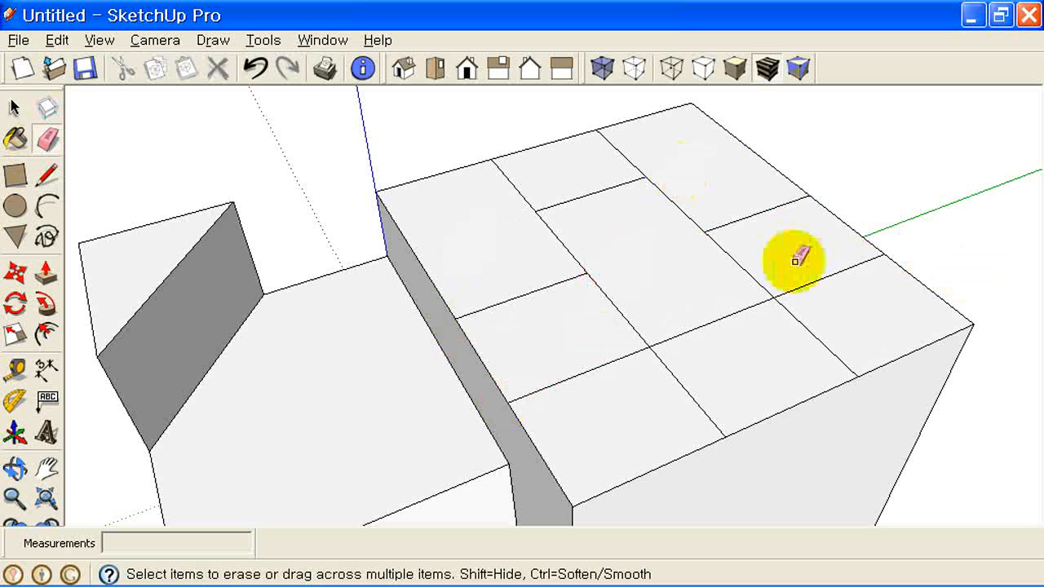
left_click(820, 285)
left_click(571, 377)
Erase the leftover seam lines on the outer walls where the upper triangular block meets the small box and the two boxes meet
scroll(461, 396, "down", 3)
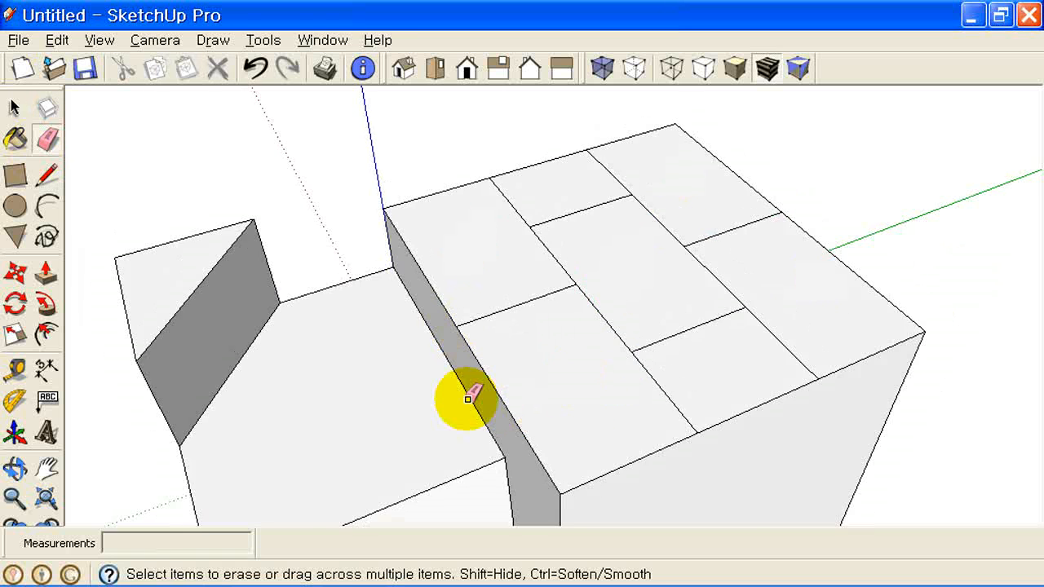
middle_click_drag(423, 414, 533, 357)
middle_click_drag(408, 354, 508, 311)
left_click(484, 298)
mouse_move(494, 350)
middle_mouse_down()
mouse_move(750, 349)
mouse_move(903, 312)
middle_mouse_up()
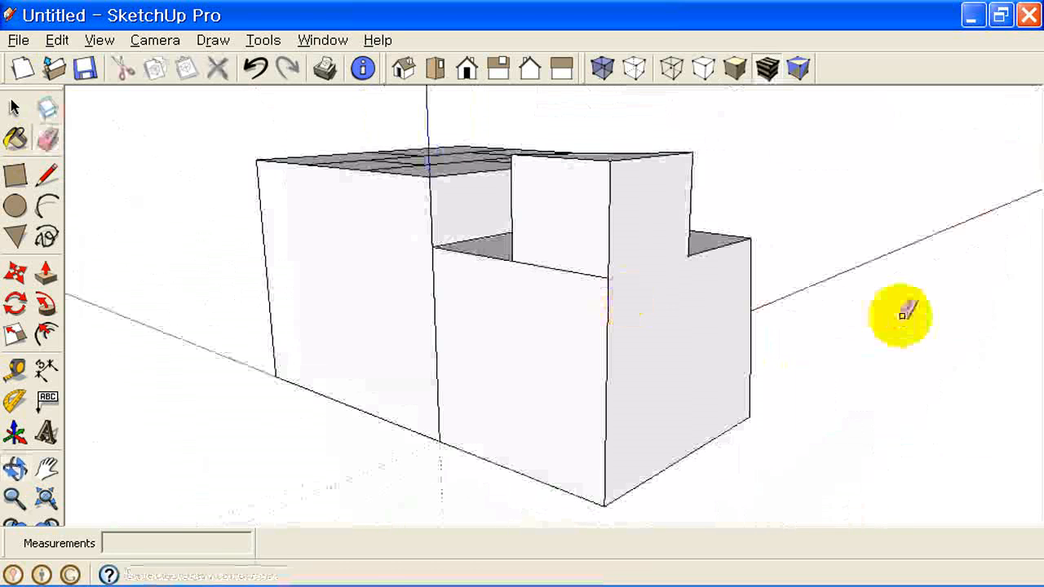
left_click(540, 263)
left_click(433, 291)
mouse_move(433, 286)
middle_mouse_down()
mouse_move(597, 317)
mouse_move(585, 350)
mouse_move(633, 225)
middle_mouse_up()
scroll(644, 230, "up", 3)
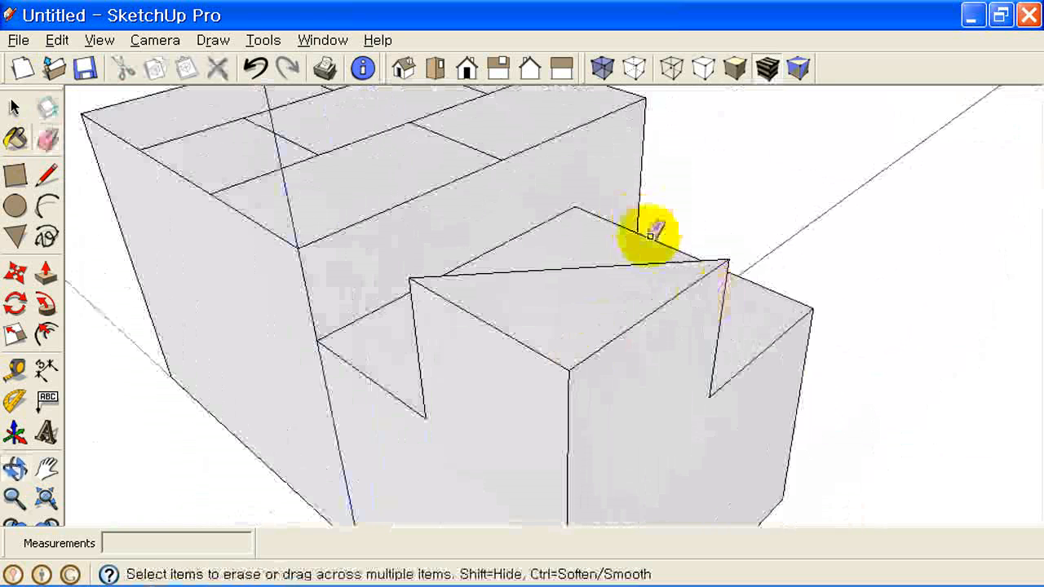
Erase an outer top edge of the upper triangular block and undo the erasure
left_click(693, 281)
mouse_move(698, 373)
middle_mouse_down()
mouse_move(634, 321)
mouse_move(658, 339)
mouse_move(657, 326)
middle_mouse_up()
key("ctrl+z")
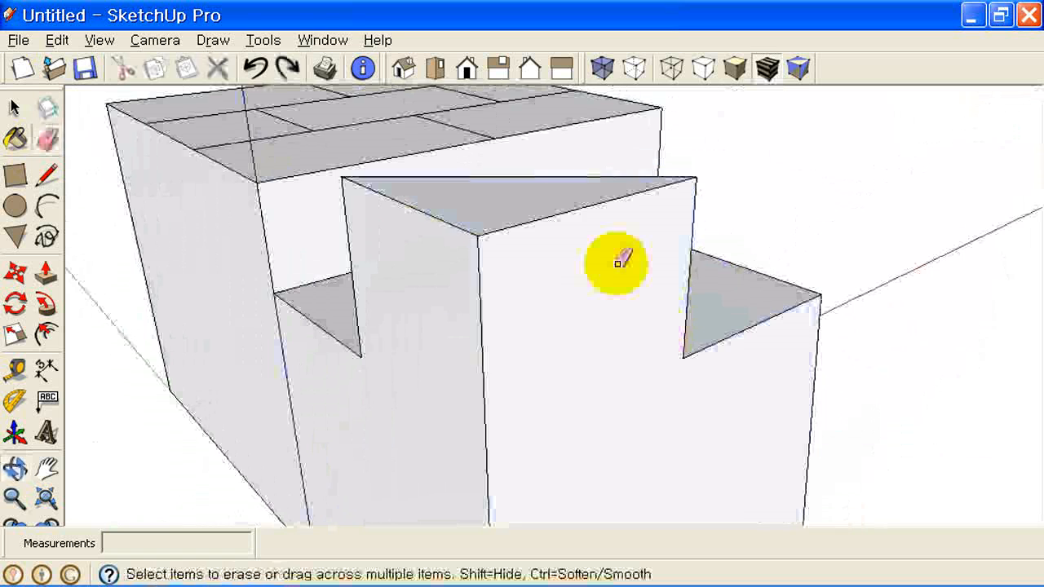
Soften the upper triangular block's two outer top edges and the vertical corner edge below them with the Eraser
mouse_move(607, 259)
middle_mouse_down()
mouse_move(606, 233)
mouse_move(611, 269)
mouse_move(681, 303)
middle_mouse_up()
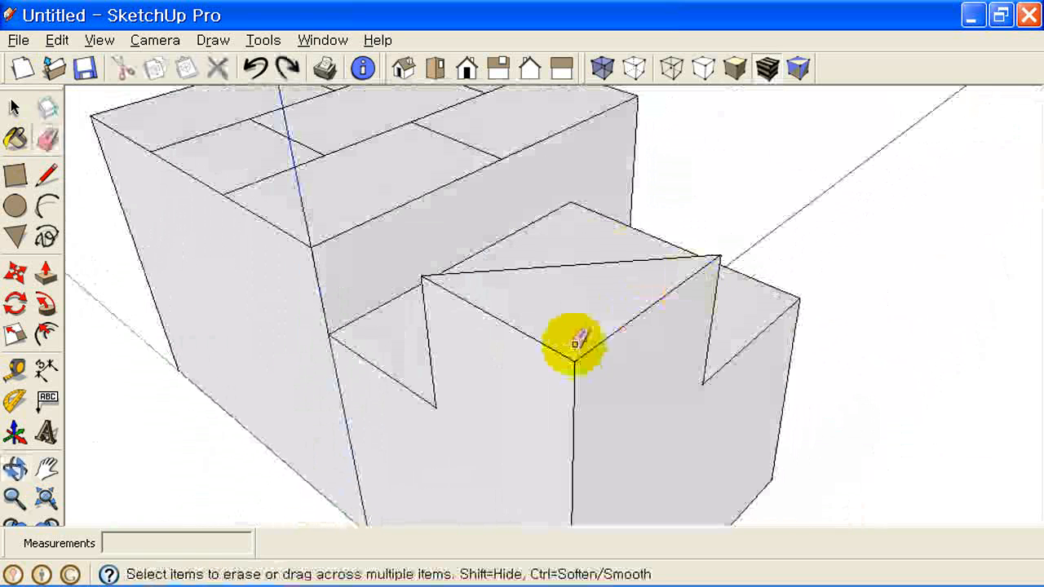
left_click(47, 138)
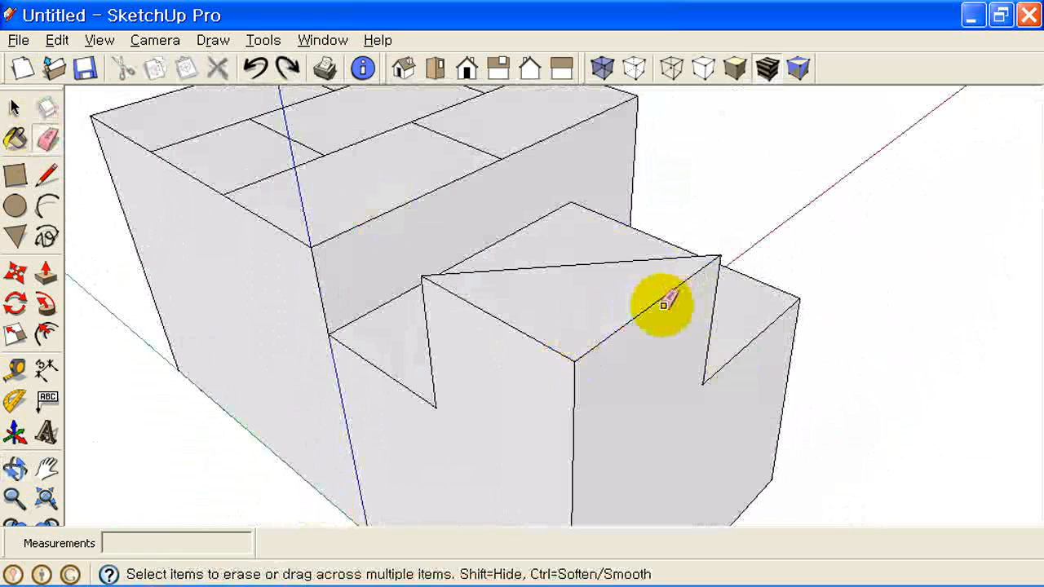
left_click_drag(654, 287, 596, 337)
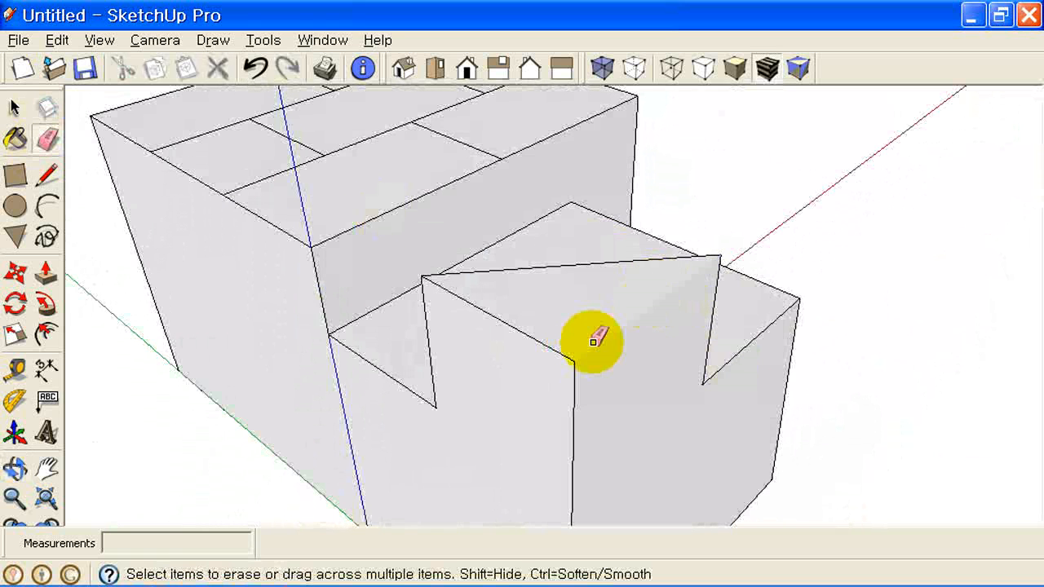
left_click(567, 377)
left_click(545, 333)
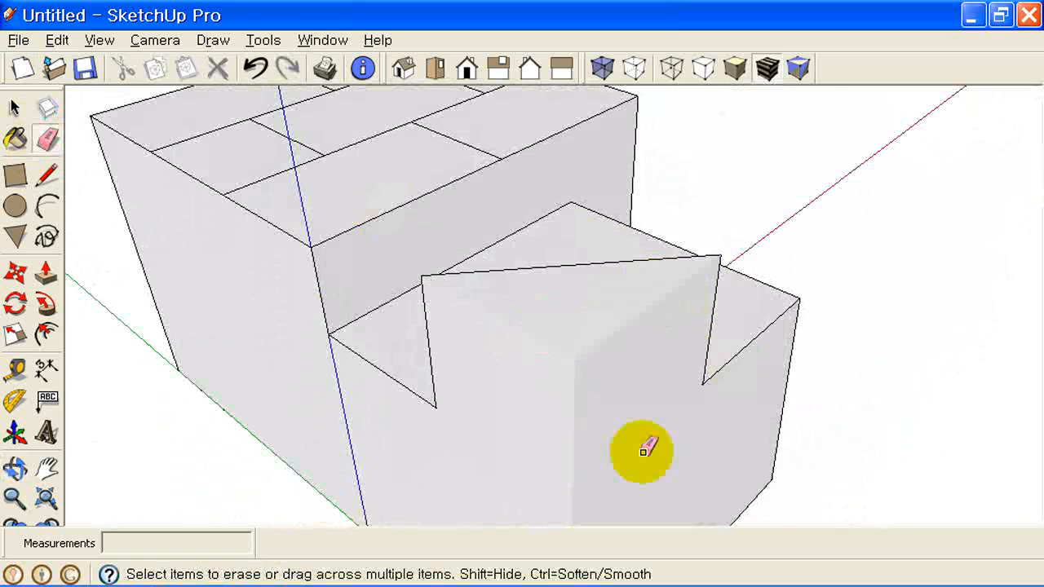
Select the triangular block's top face and the adjoining side wall in turn to examine the softened edges, and clear the selection
mouse_move(583, 446)
middle_mouse_down()
mouse_move(657, 416)
mouse_move(655, 433)
mouse_move(677, 407)
middle_mouse_up()
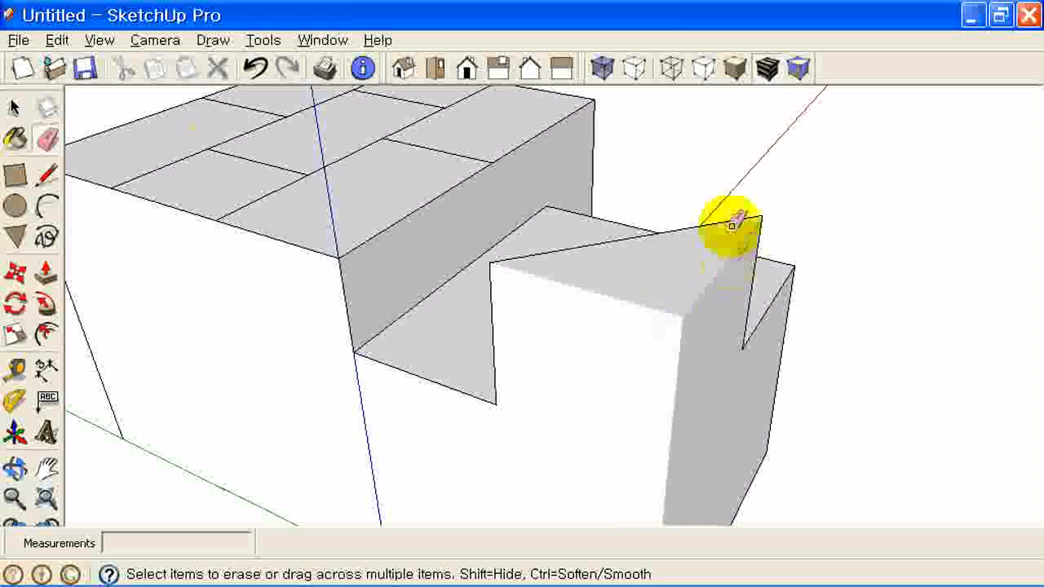
left_click(27, 106)
left_click(706, 275)
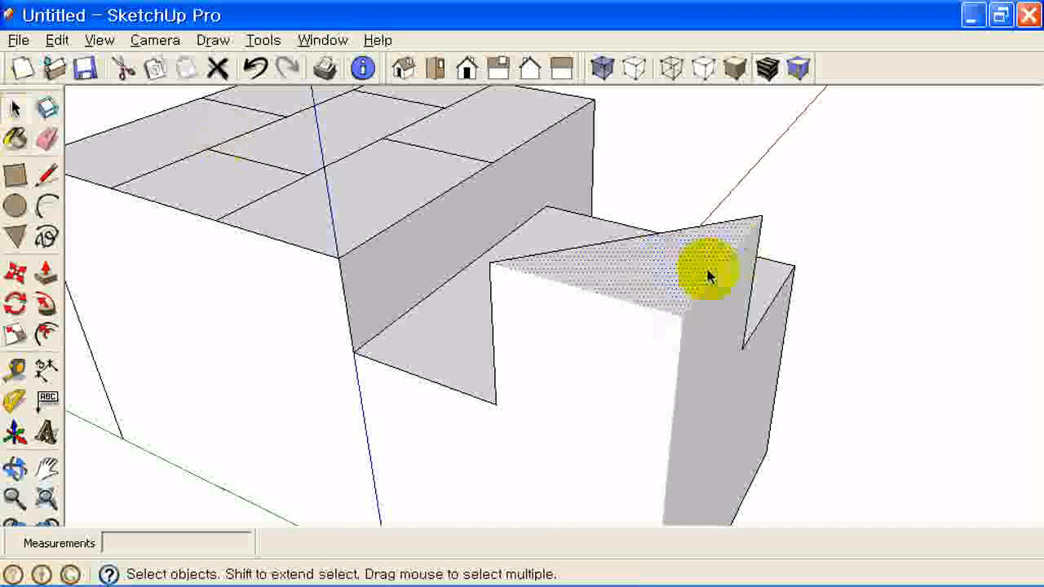
left_click(600, 333)
triple_click(601, 332)
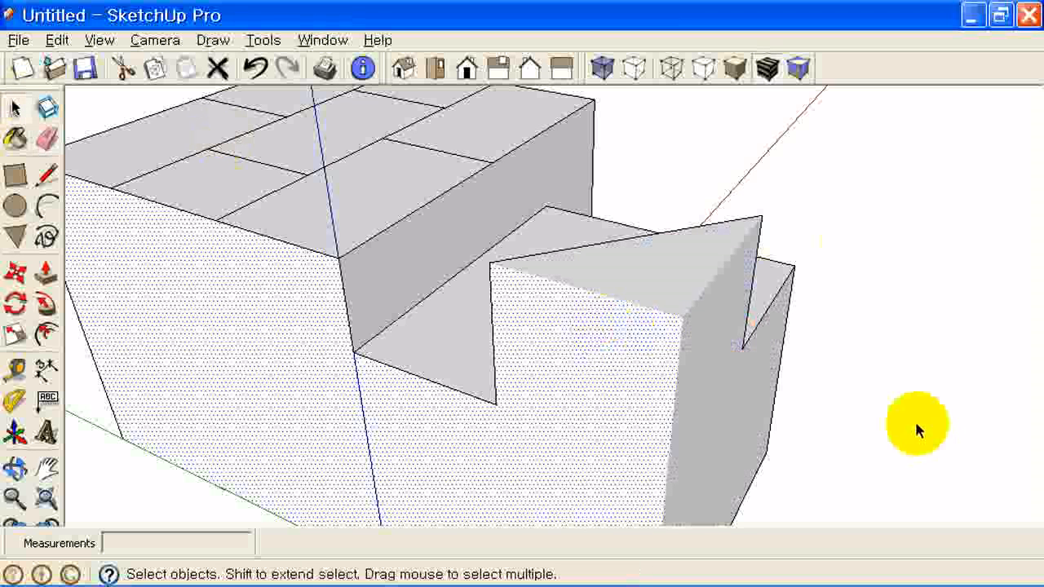
left_click(853, 244)
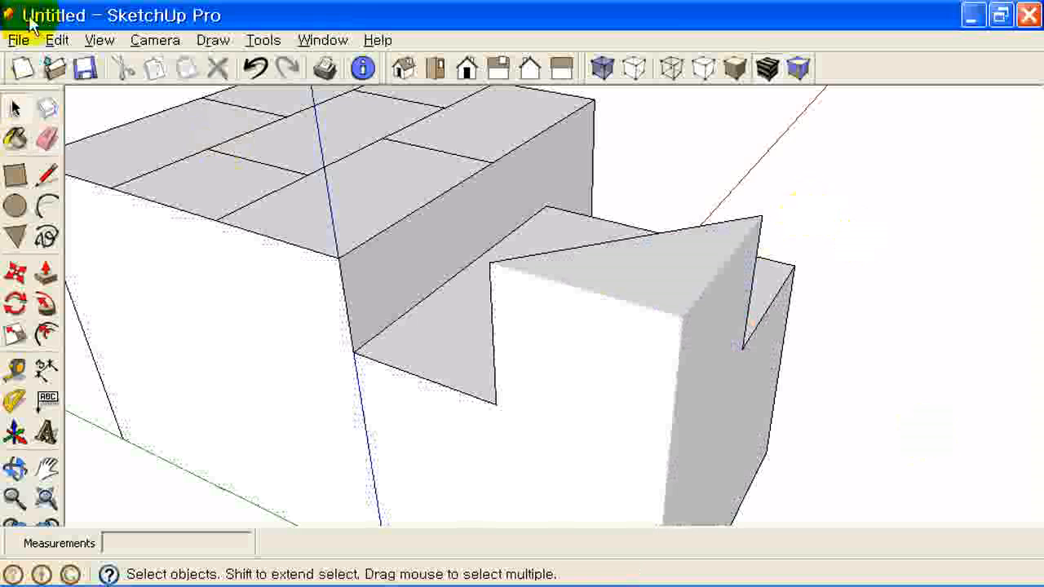
Unhide all the hidden edges of the upper triangular block
left_click(56, 40)
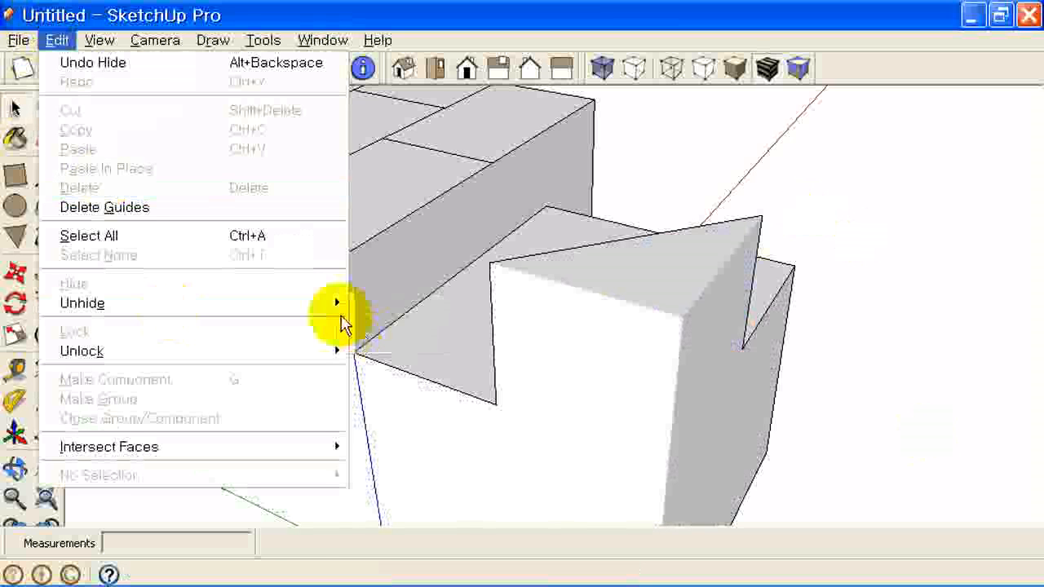
mouse_move(293, 302)
left_click(375, 342)
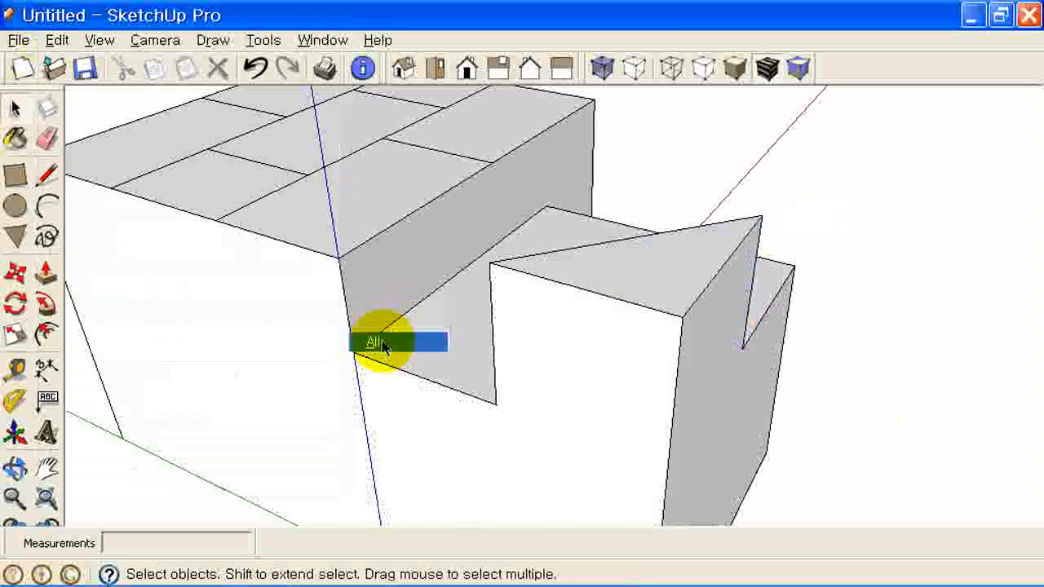
Soften and smooth the upper triangular block's two outer top edges and the vertical corner edge below them with the Eraser
middle_click_drag(775, 318, 750, 337)
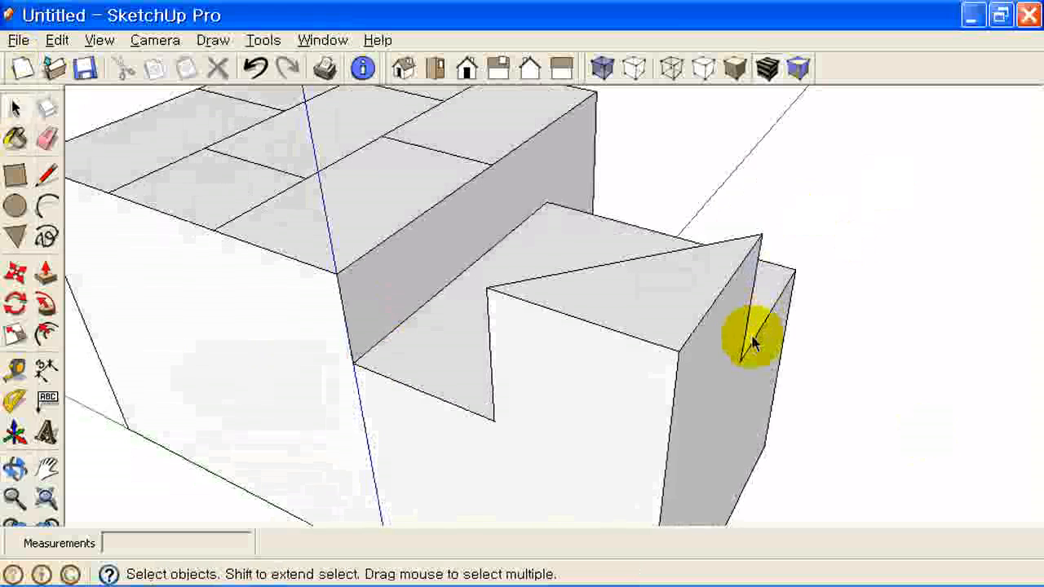
scroll(750, 337, "up", 5)
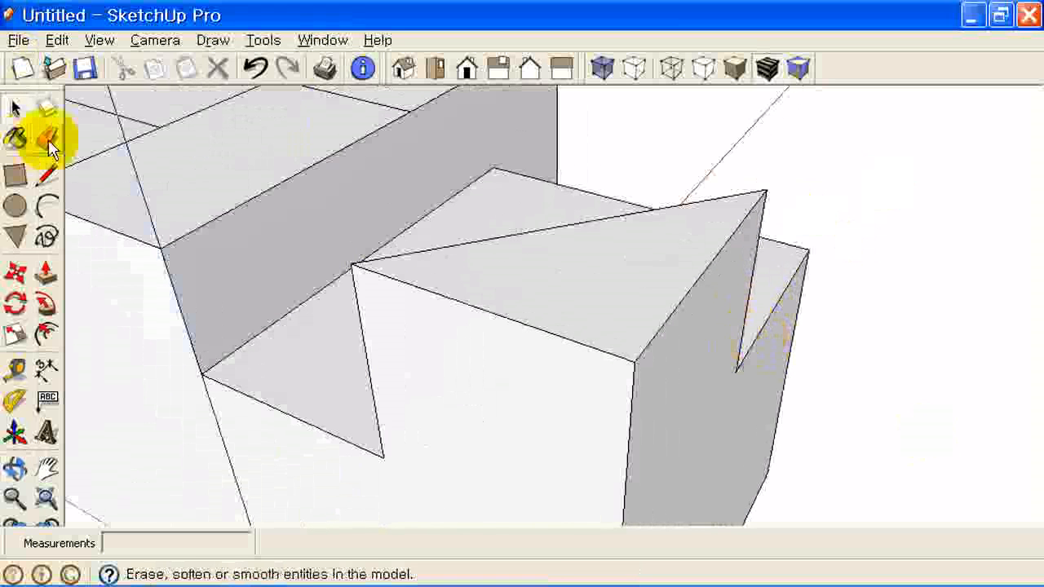
left_click(149, 208)
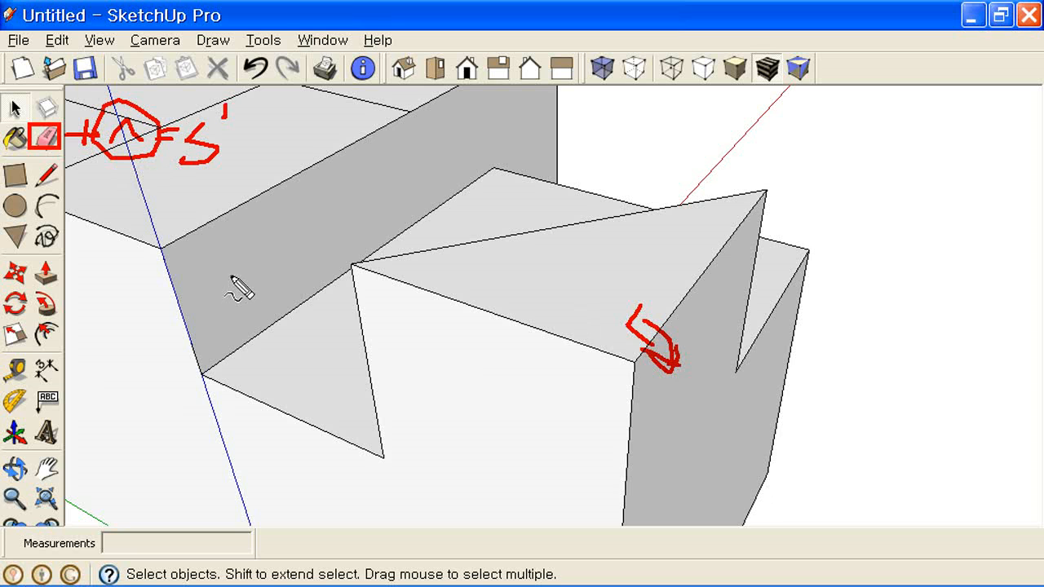
key("Escape")
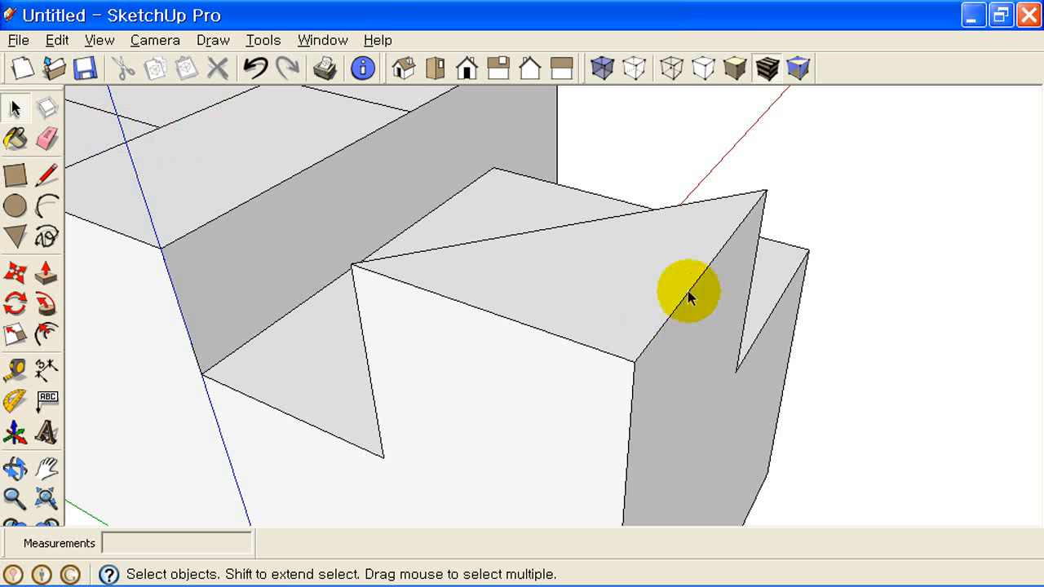
left_click(46, 139)
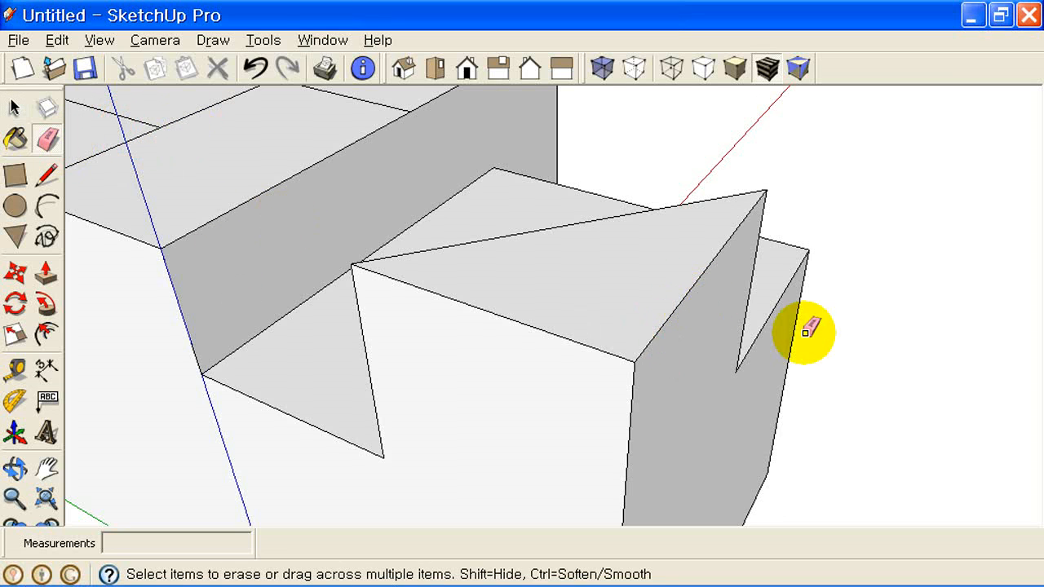
left_click(693, 283, "ctrl")
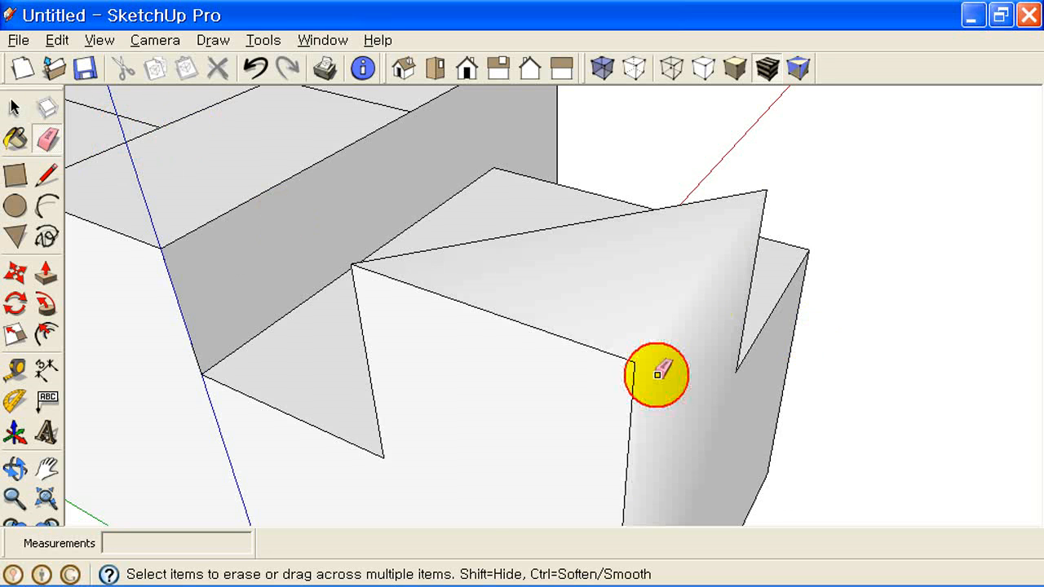
left_click(628, 376, "ctrl")
left_click(601, 350, "ctrl")
scroll(655, 379, "down", 3)
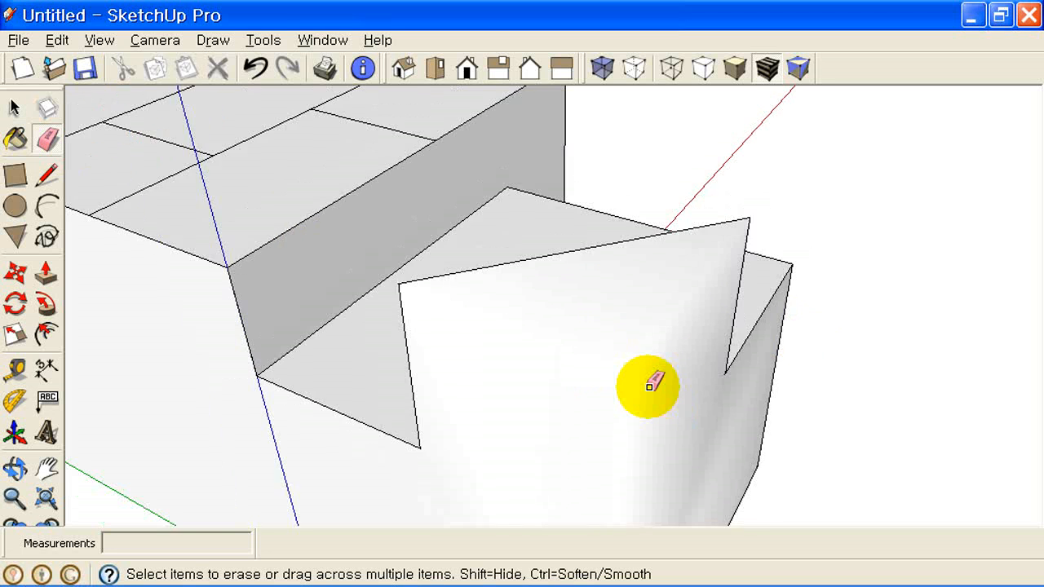
Select the smoothed surface of the upper triangular block to examine how far it extends, and clear the selection
mouse_move(642, 389)
middle_mouse_down()
mouse_move(636, 373)
mouse_move(676, 345)
mouse_move(680, 317)
mouse_move(648, 375)
mouse_move(652, 354)
middle_mouse_up()
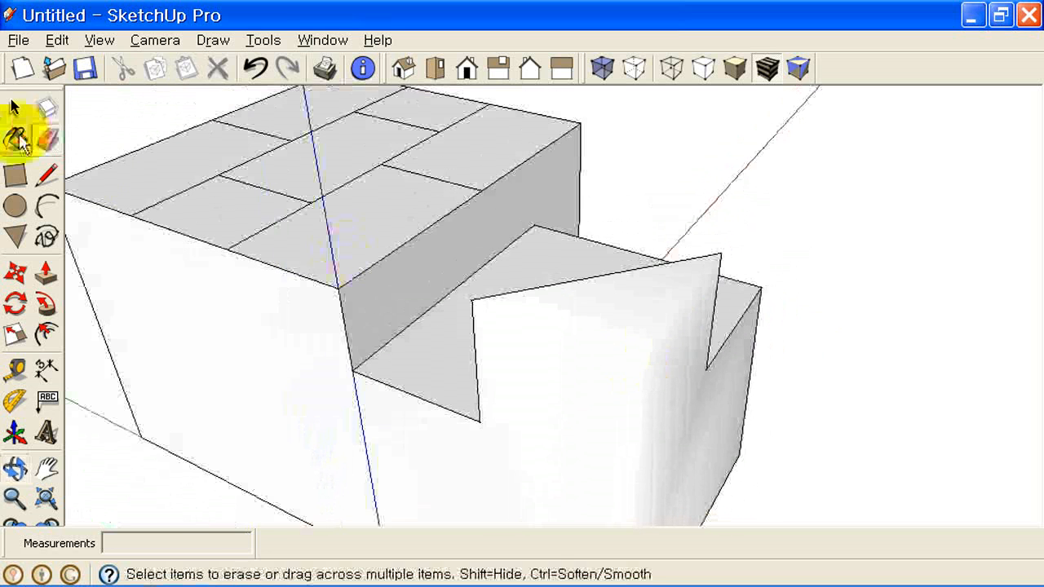
left_click(14, 108)
left_click(641, 334)
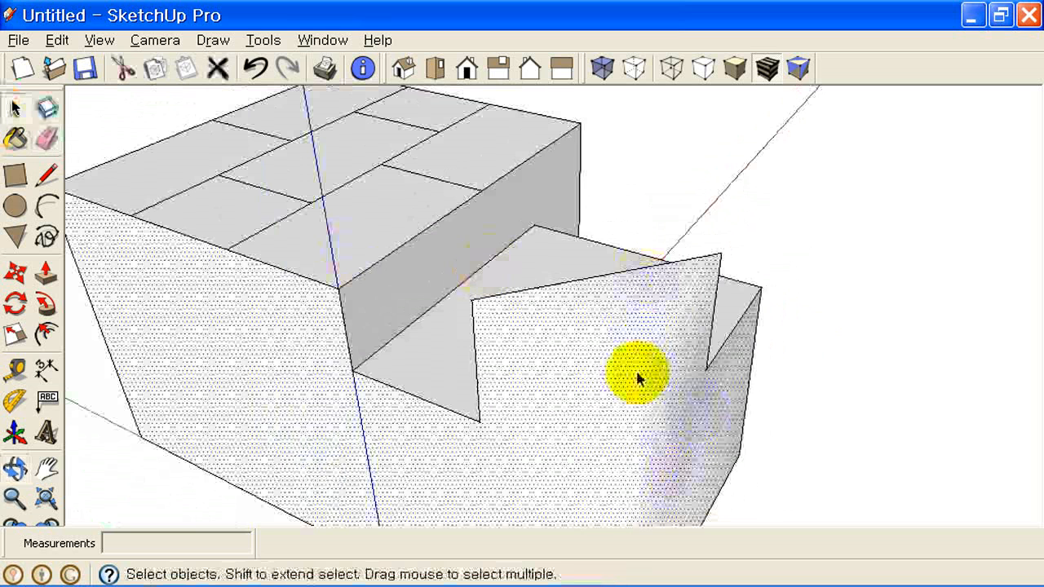
left_click(711, 163)
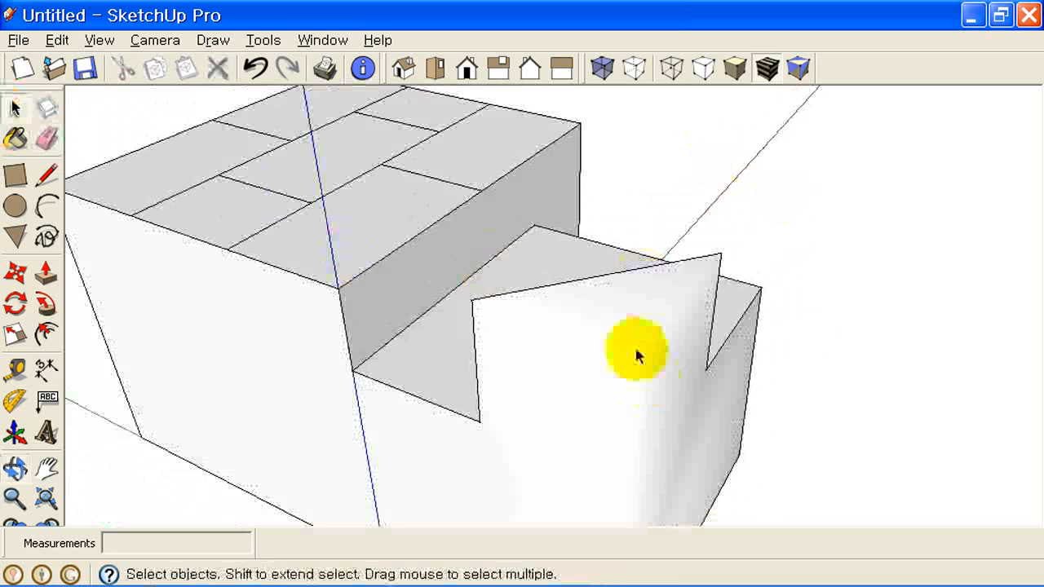
Select the small box together with its attached triangular blocks and open the Soften/Smooth Edges settings for them
scroll(616, 306, "down", 3)
middle_click_drag(569, 378, 594, 418)
middle_click_drag(634, 361, 766, 365)
middle_click_drag(601, 337, 595, 296)
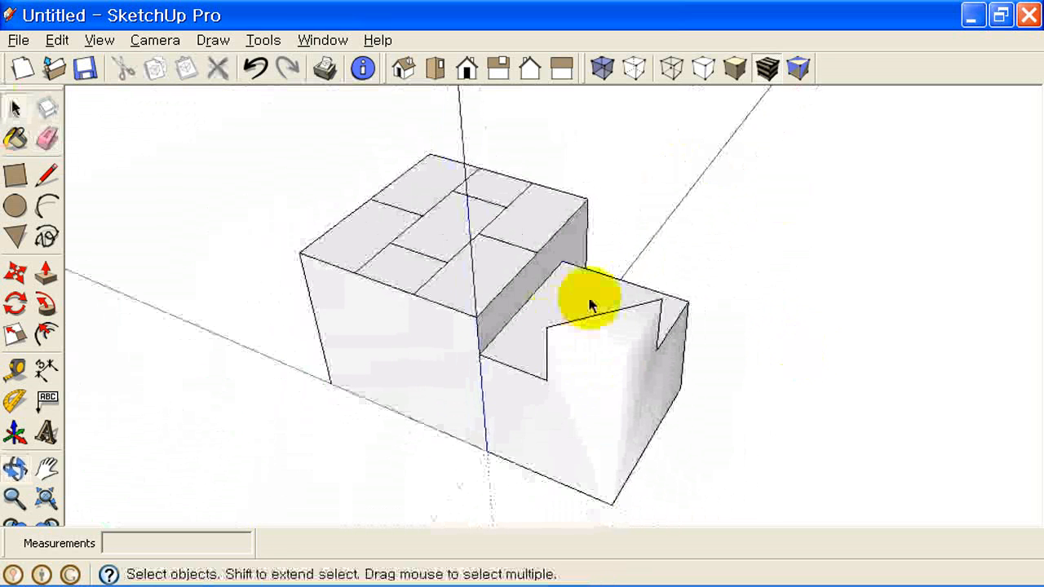
left_click_drag(813, 466, 611, 252)
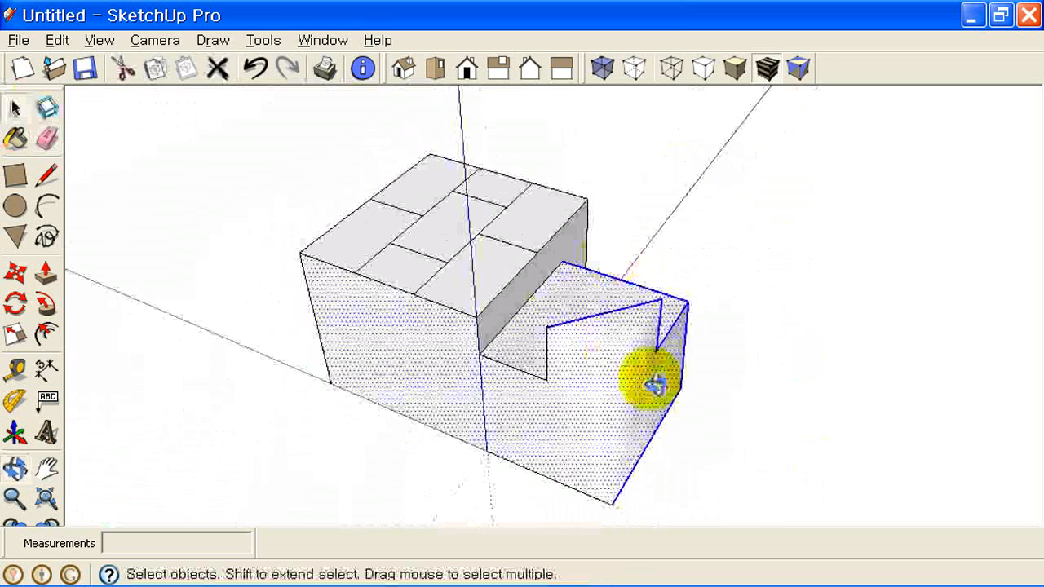
middle_click_drag(655, 380, 466, 331)
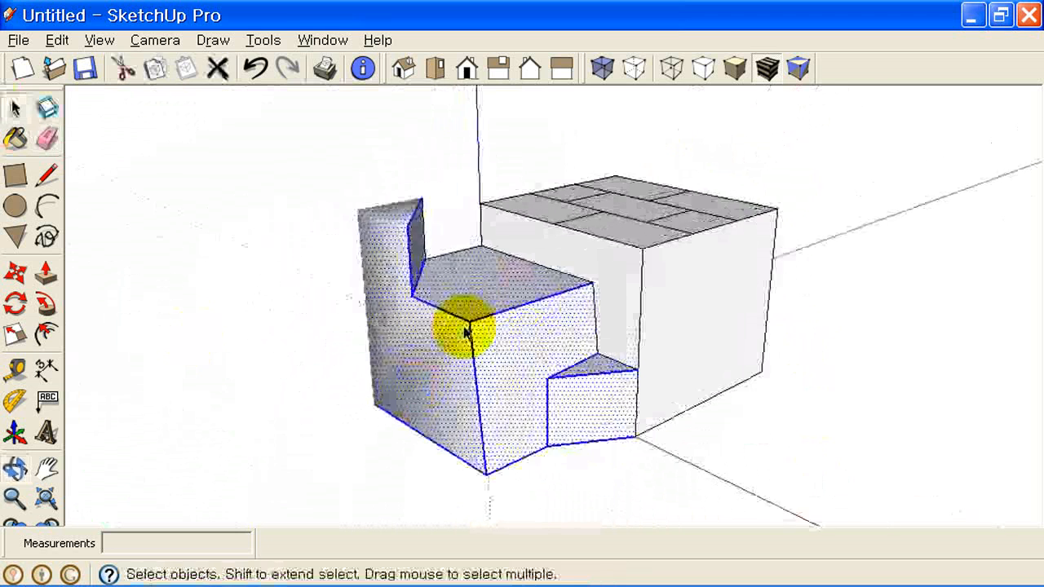
scroll(489, 328, "up", 3)
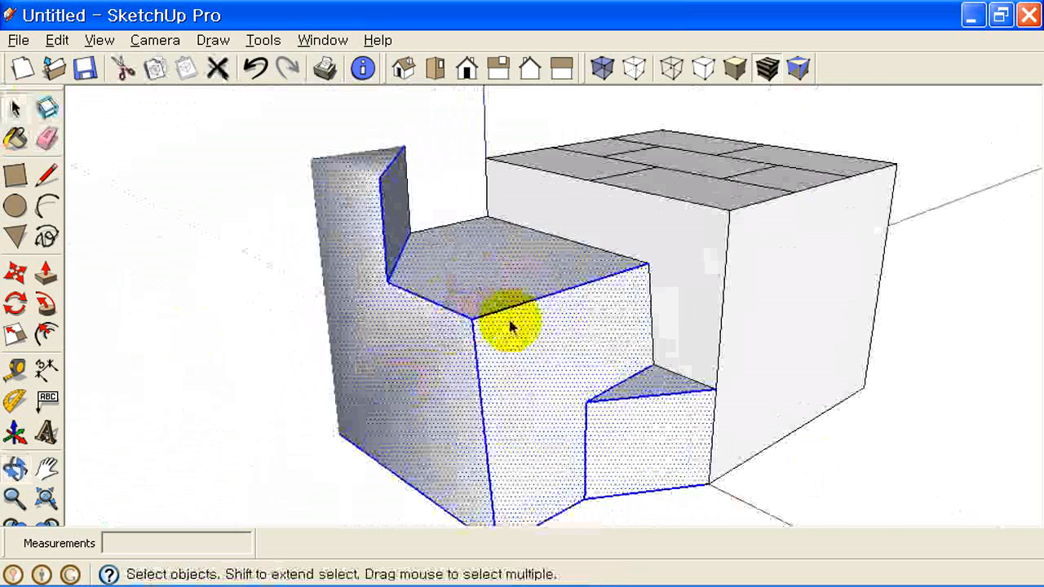
right_click(462, 243)
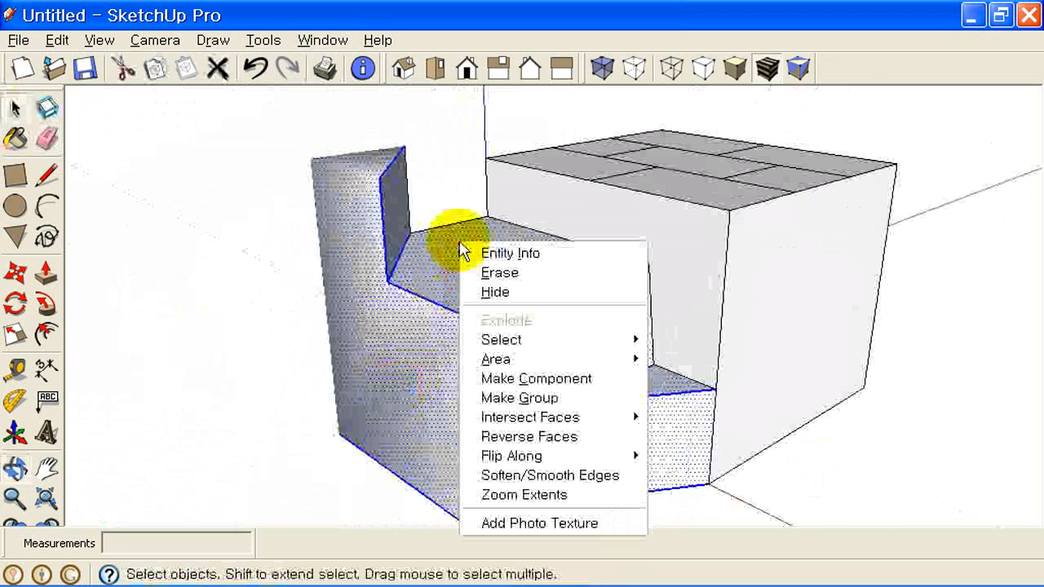
left_click(579, 483)
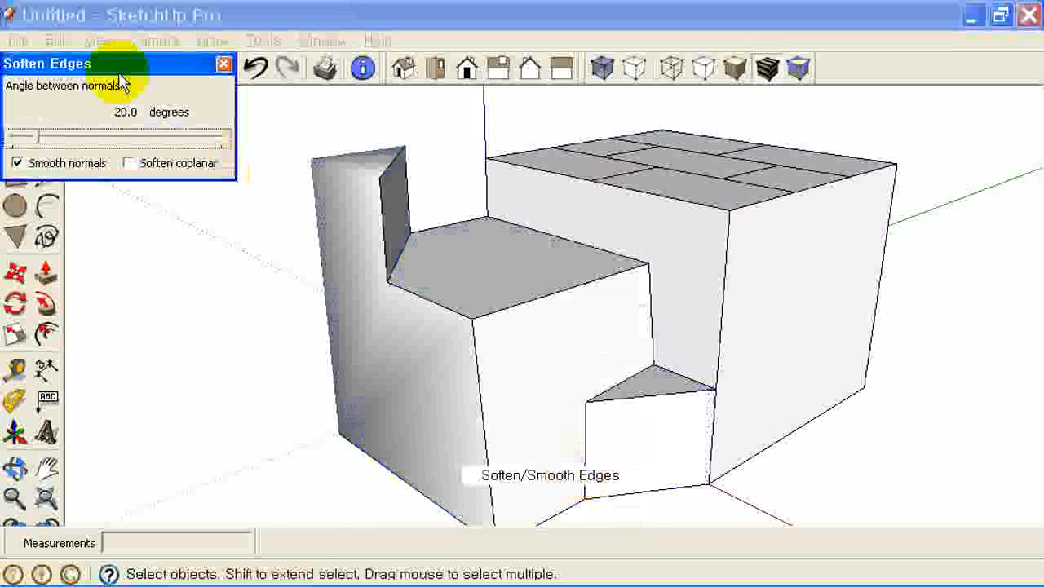
Soften the selected edges with Soften coplanar enabled and the angle between normals set to 142.2 degrees
left_click_drag(124, 63, 263, 117)
left_click(267, 216)
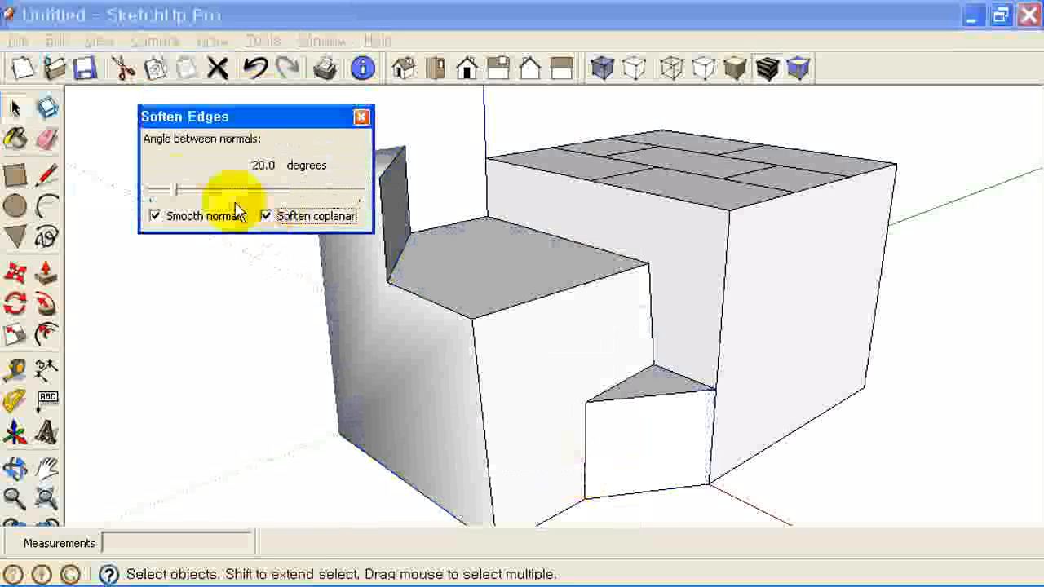
left_click_drag(182, 194, 318, 196)
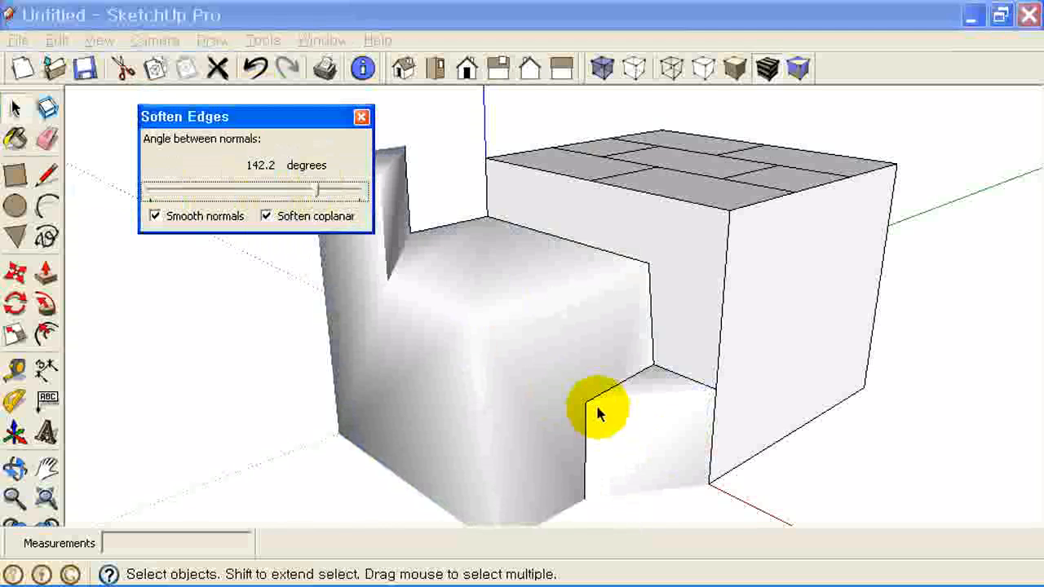
Select the small box's smoothed surface to examine it, and close the Soften Edges settings with nothing selected
left_click(547, 350)
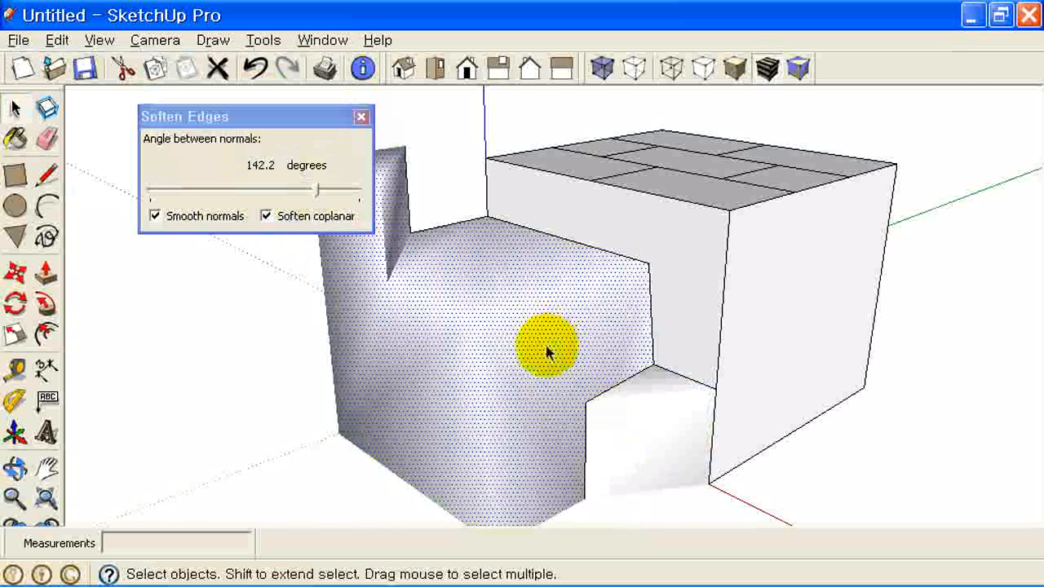
left_click(362, 117)
left_click(438, 128)
middle_click_drag(438, 128, 602, 326)
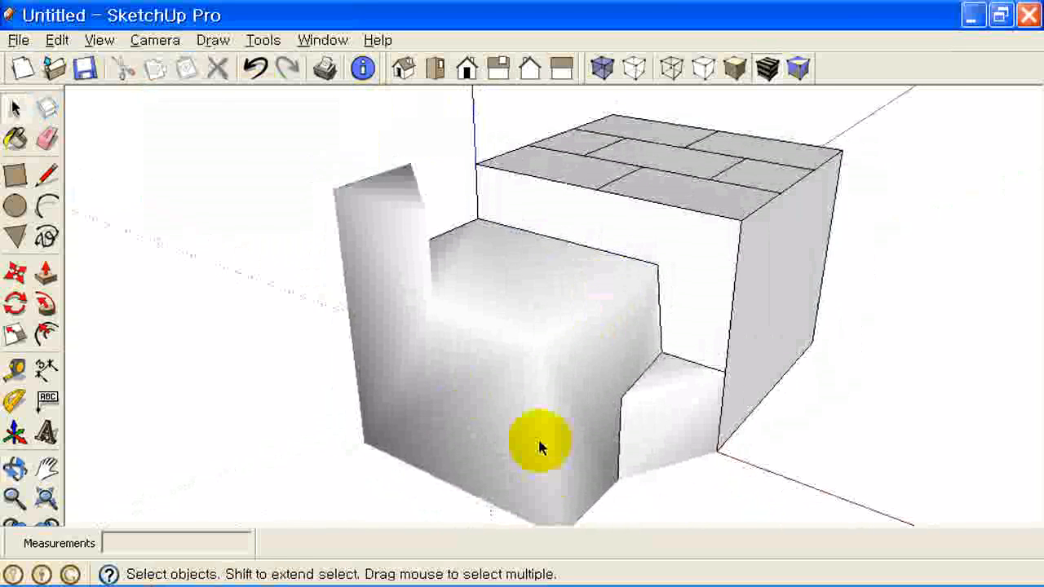